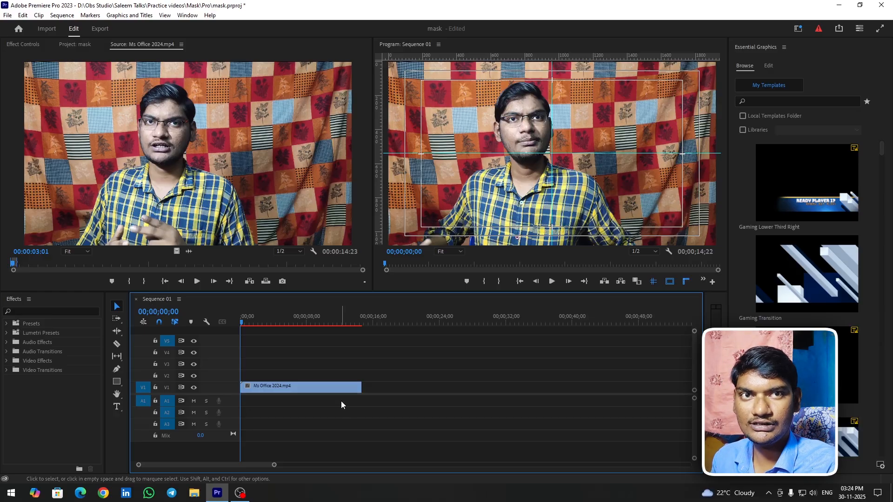
Duplicate the Ms Office 2024.mp4 clip on track V1, placing the copy after the original with a small gap
click(336, 386)
key(=)
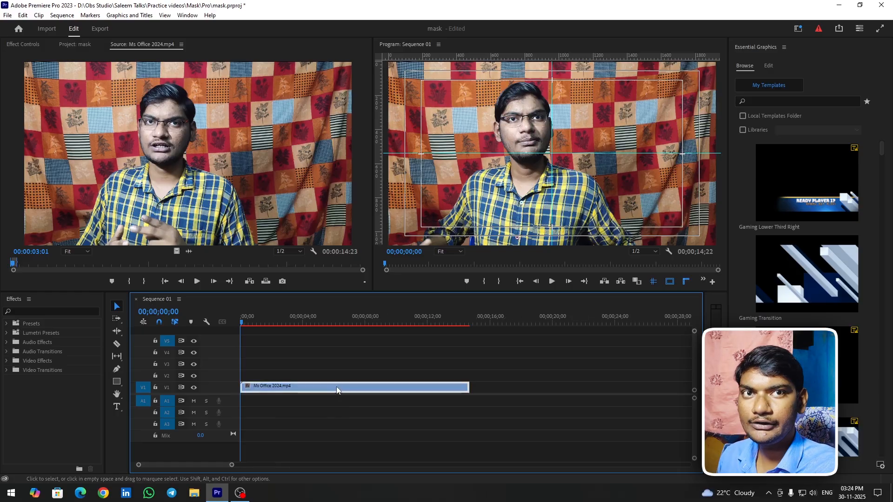
drag(336, 389, 536, 390)
Preview Ms Office 2024.mp4 in the Source Monitor at 00:01:22:23, and close the Source Monitor
click(75, 45)
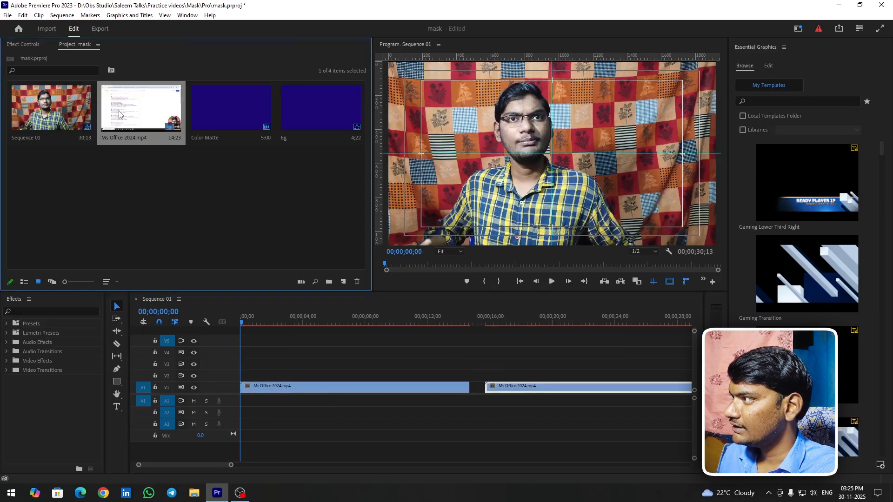
double_click(140, 112)
click(49, 264)
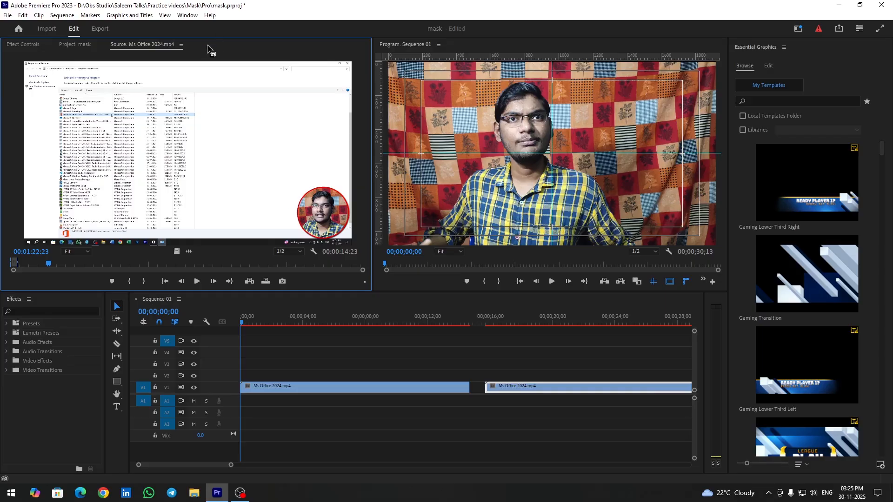
click(181, 44)
click(551, 120)
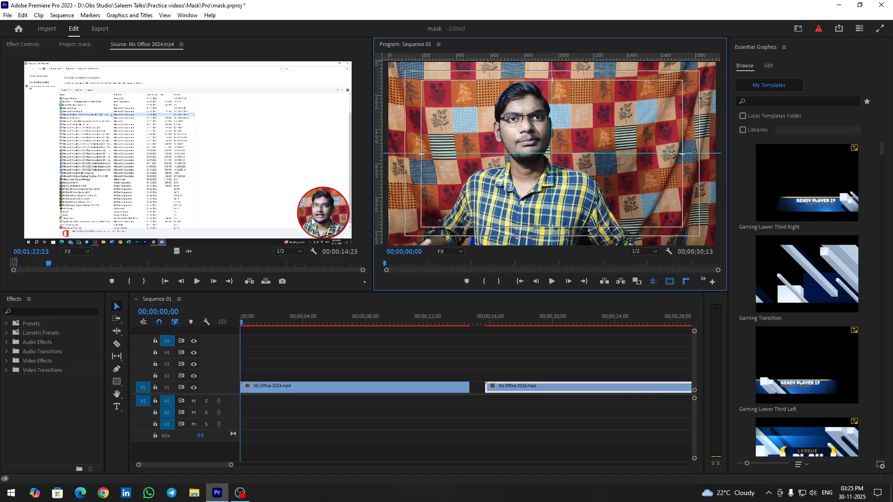
click(181, 45)
click(216, 47)
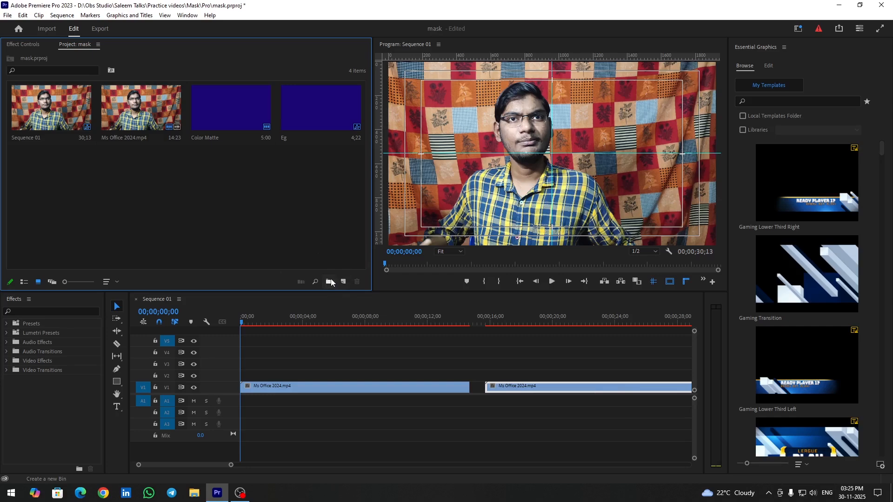
Create a bright blue color matte with a 30.00 fps timebase
click(345, 281)
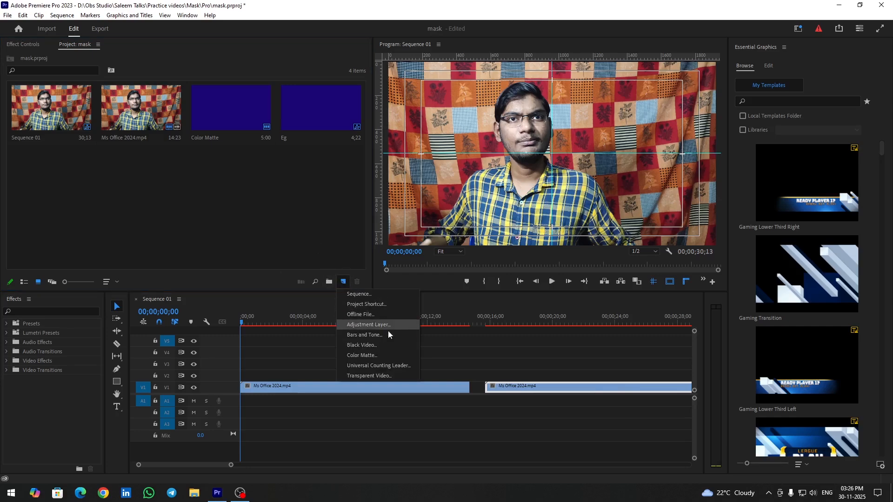
click(359, 356)
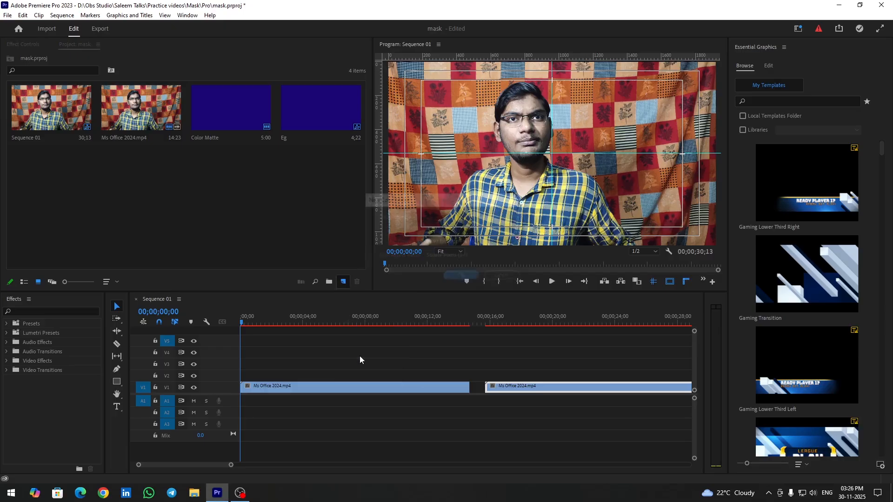
click(456, 242)
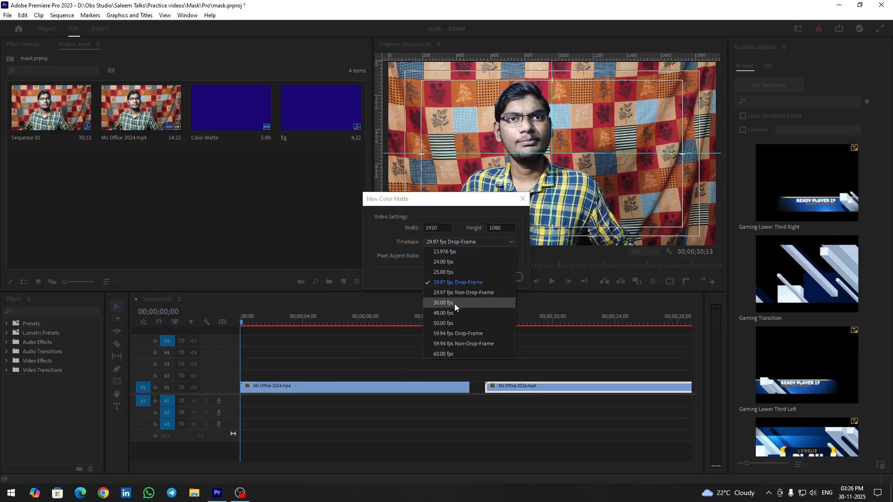
click(454, 306)
click(461, 276)
click(465, 263)
click(429, 268)
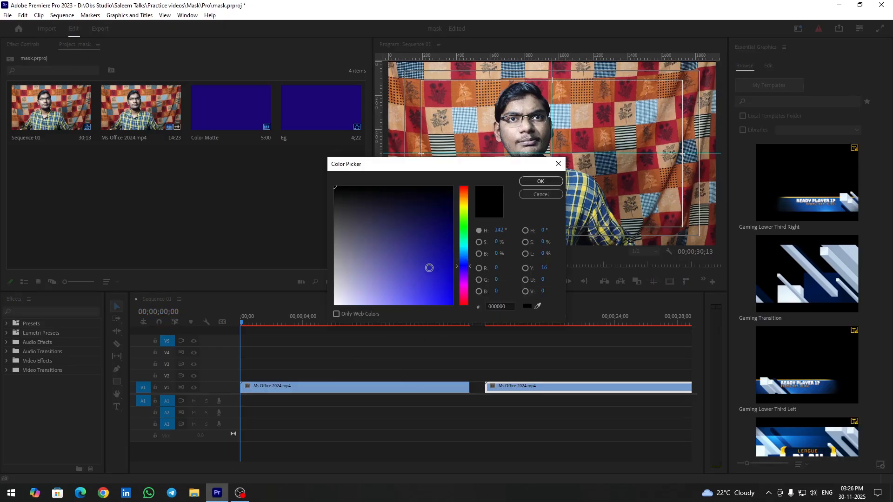
Move the first Ms Office 2024.mp4 clip up to track V2 and place the new blue color matte beneath it on V1
drag(51, 172, 207, 173)
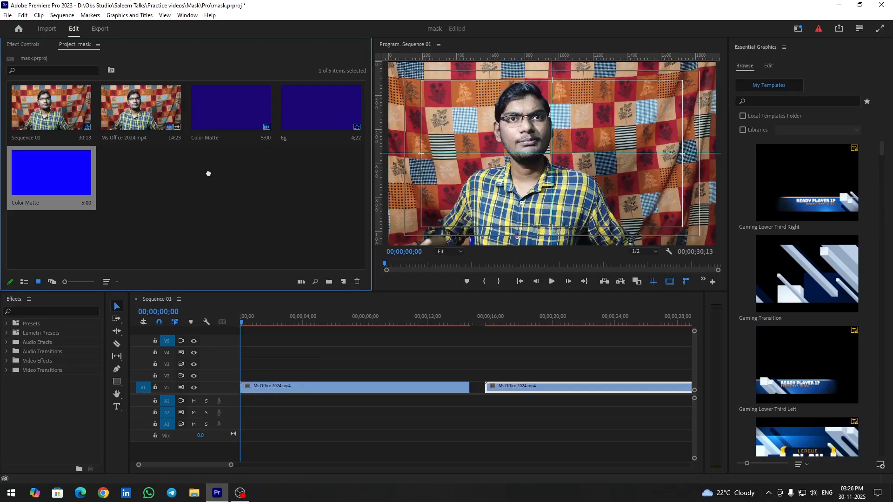
click(290, 389)
drag(290, 387, 291, 373)
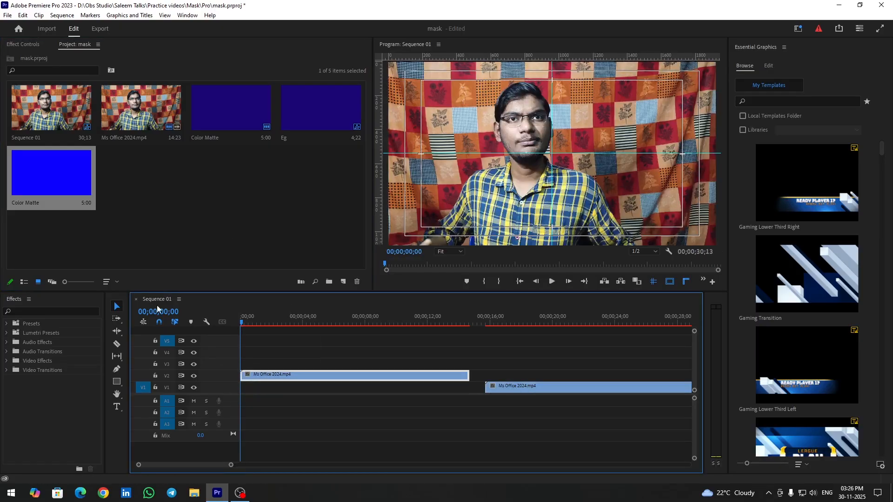
drag(52, 174, 203, 393)
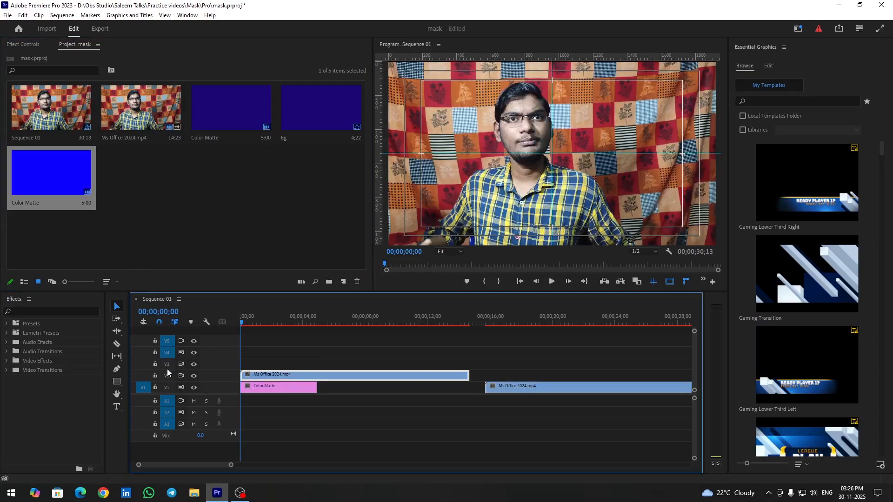
Extend the color matte on V1 to end together with the video clip above it
click(284, 393)
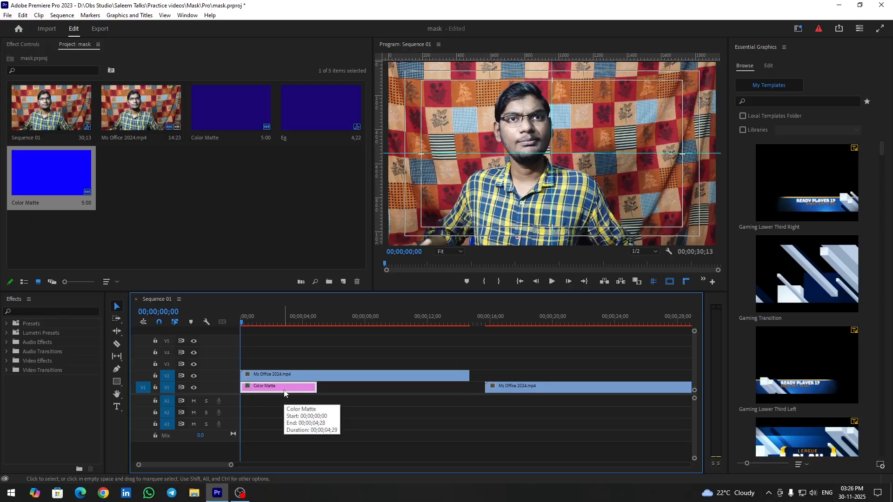
click(290, 375)
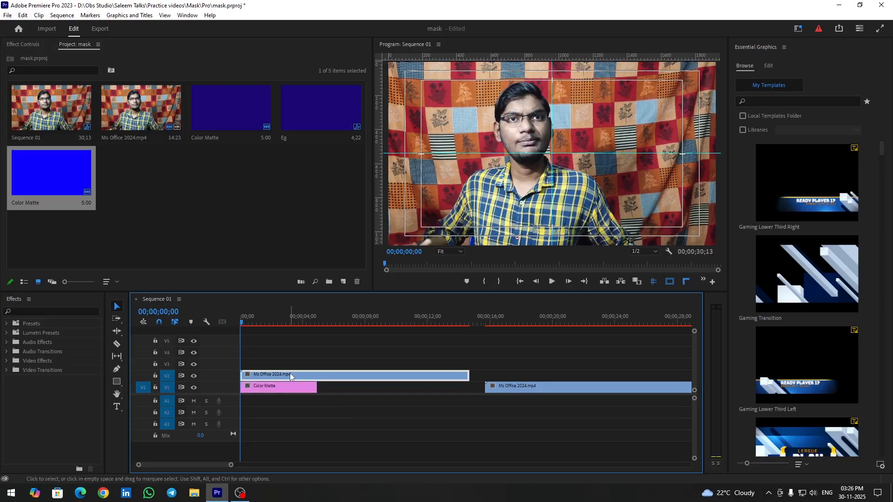
click(304, 390)
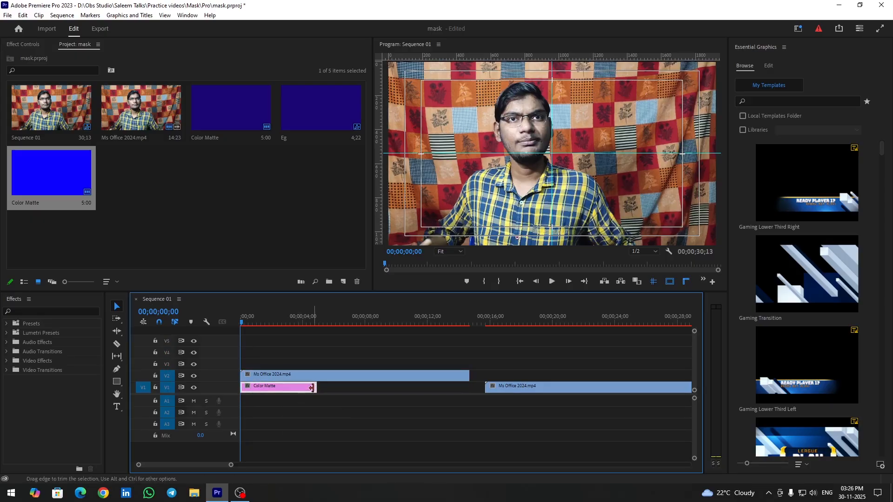
drag(312, 388, 467, 388)
Scrub the sequence to 00;00;10;20 to review the layered clips, and return the playhead to the start
click(306, 205)
click(242, 324)
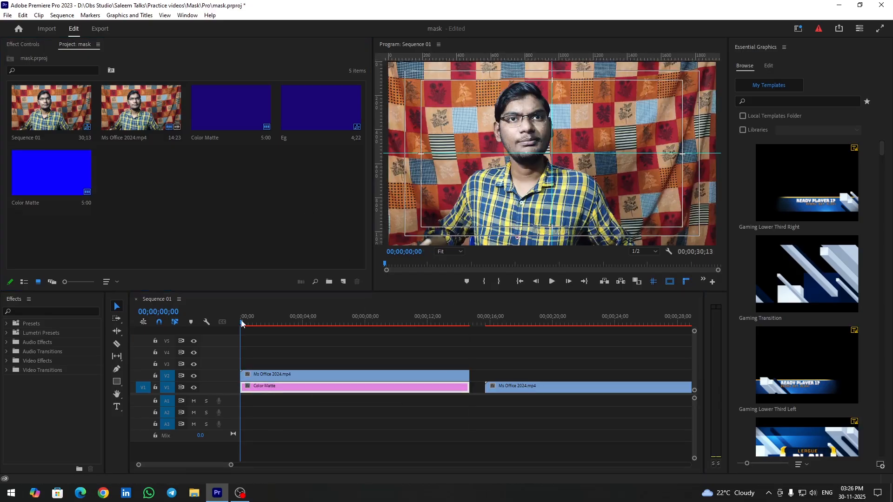
drag(241, 324, 407, 332)
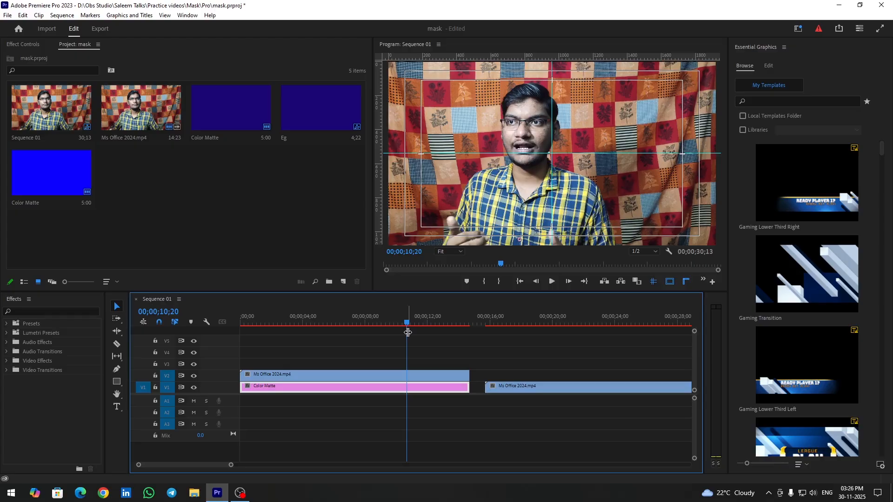
key(Home)
Find the Circle video effect and apply it to the Ms Office 2024.mp4 clip on V2
click(61, 311)
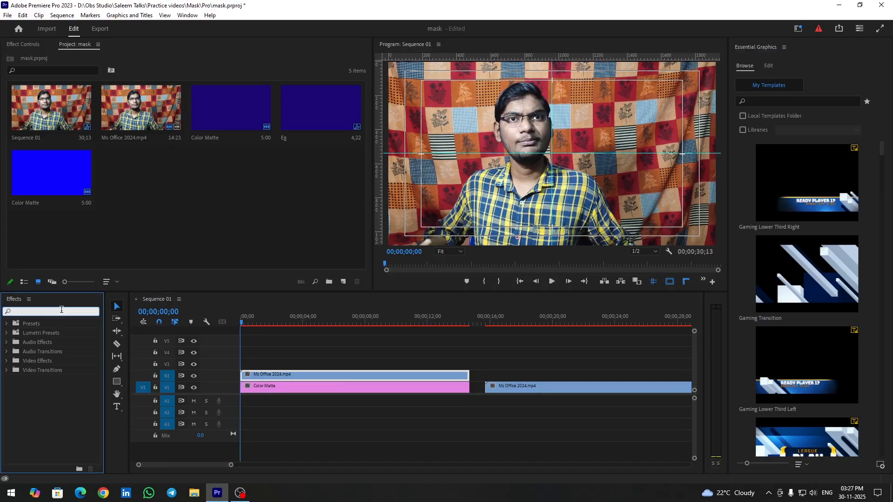
text(circ)
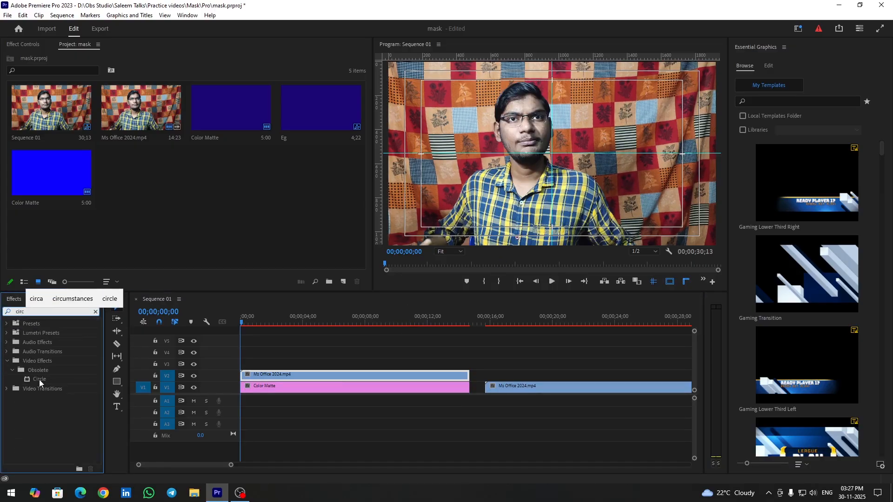
click(39, 379)
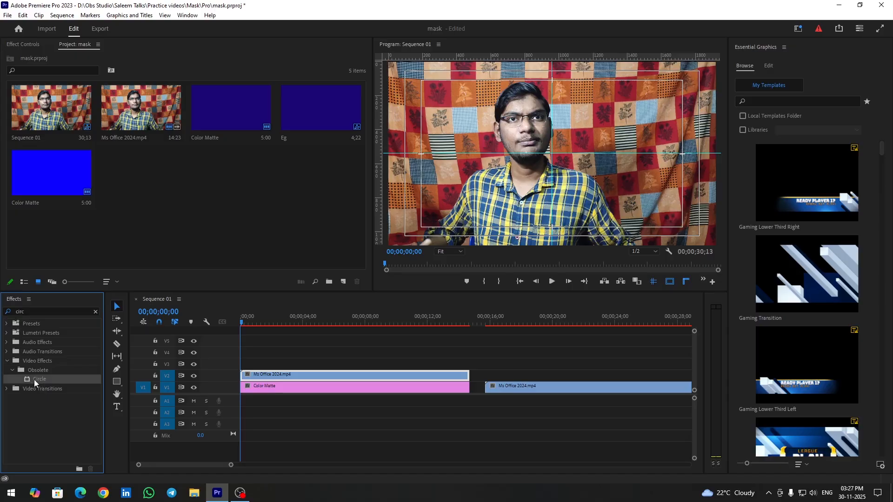
drag(34, 379, 253, 375)
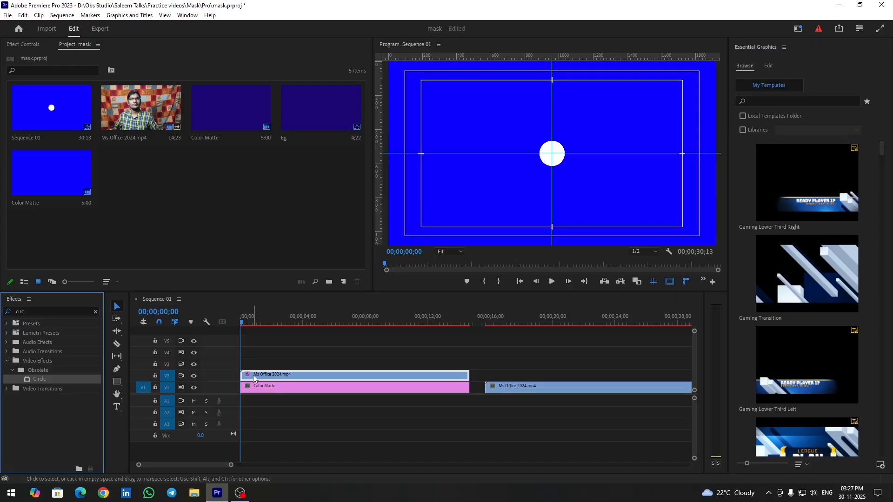
Set the blending mode of the V2 clip's Circle effect to Stencil Alpha
click(290, 388)
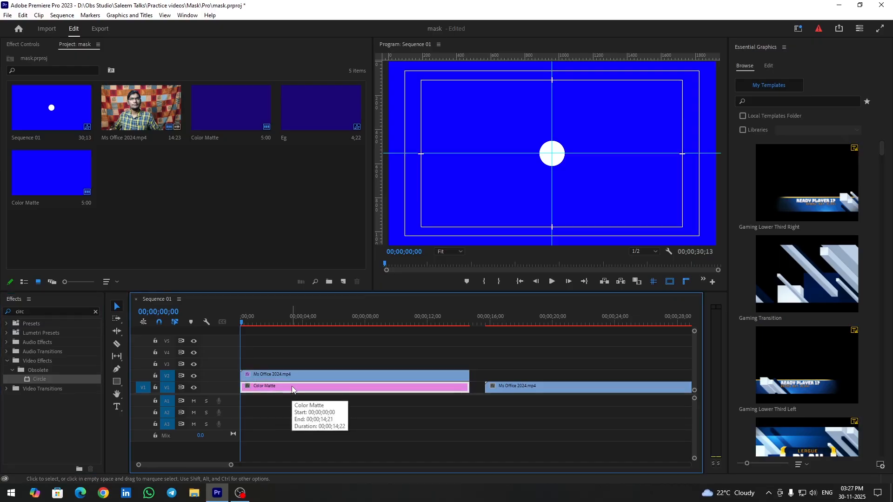
click(291, 376)
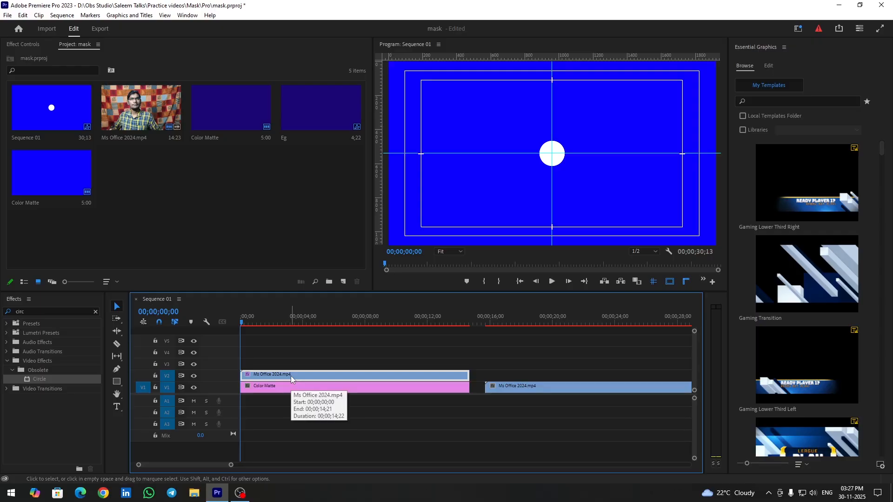
click(23, 44)
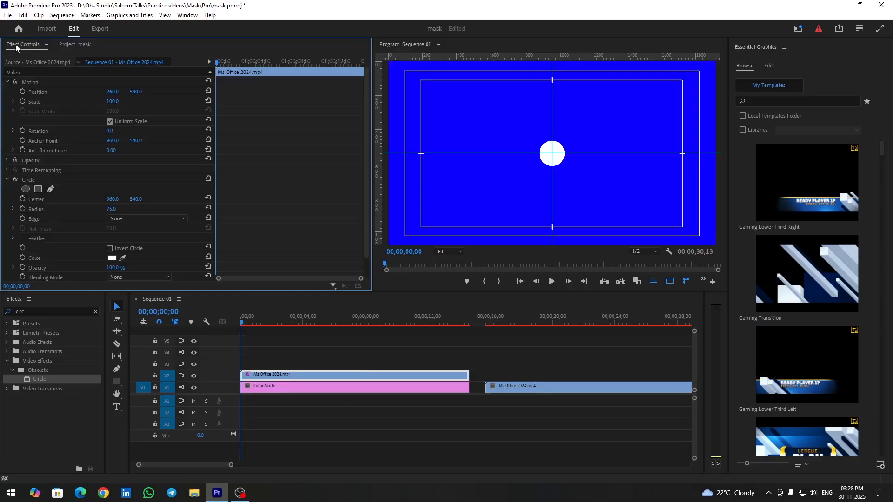
scroll(45, 139, down, 1)
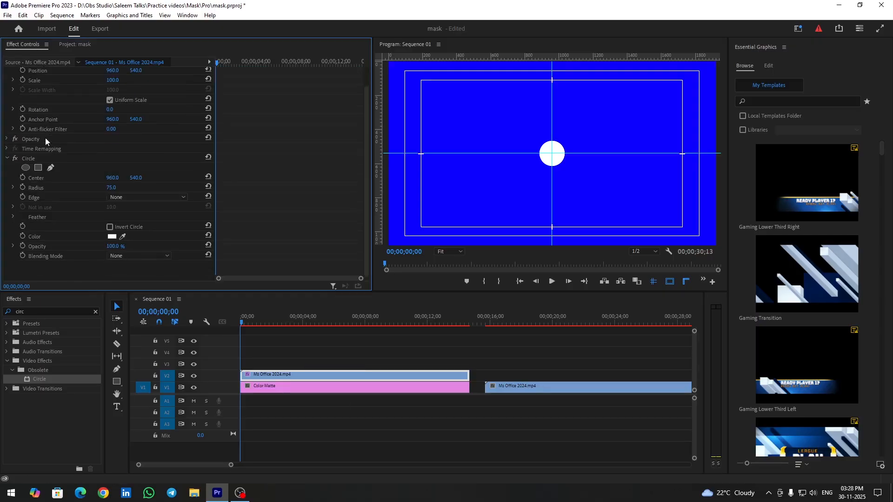
click(43, 159)
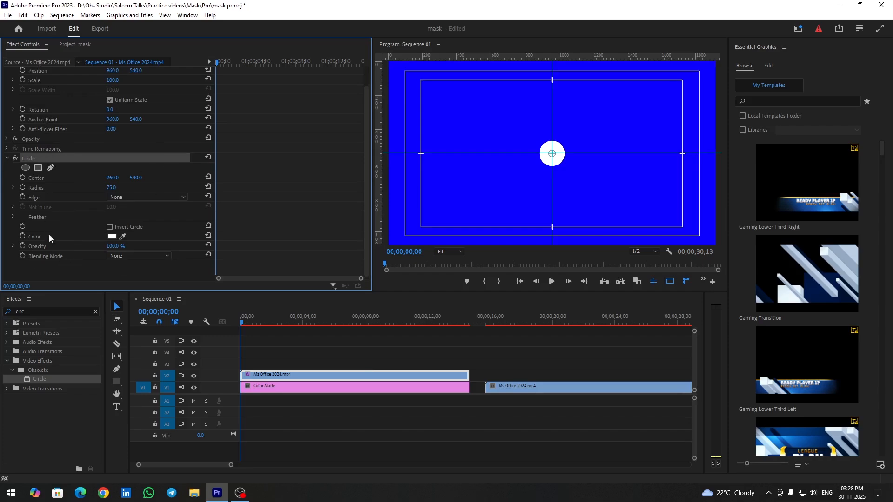
click(147, 257)
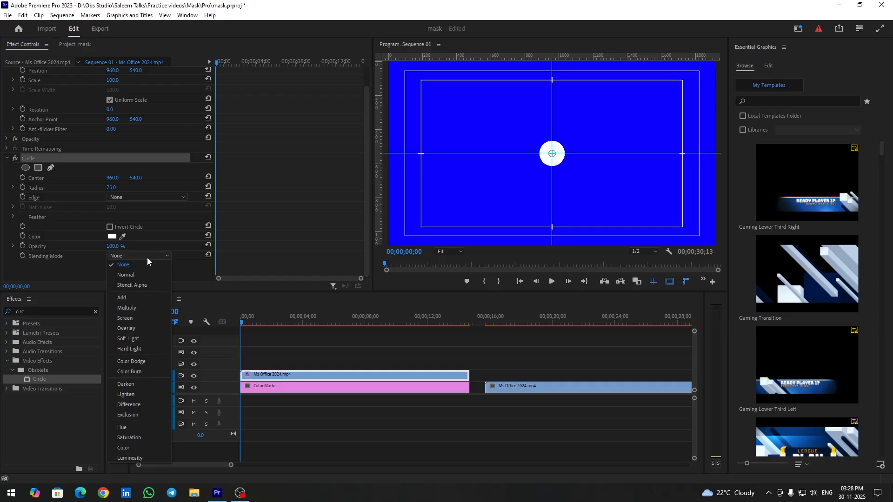
click(144, 286)
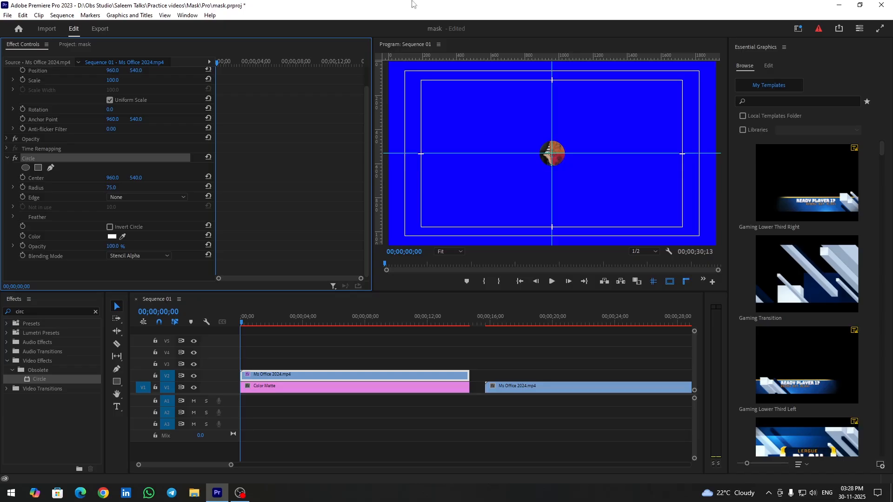
Set the Circle effect's radius to 446 and its horizontal center to 812 to frame the speaker
drag(109, 187, 281, 187)
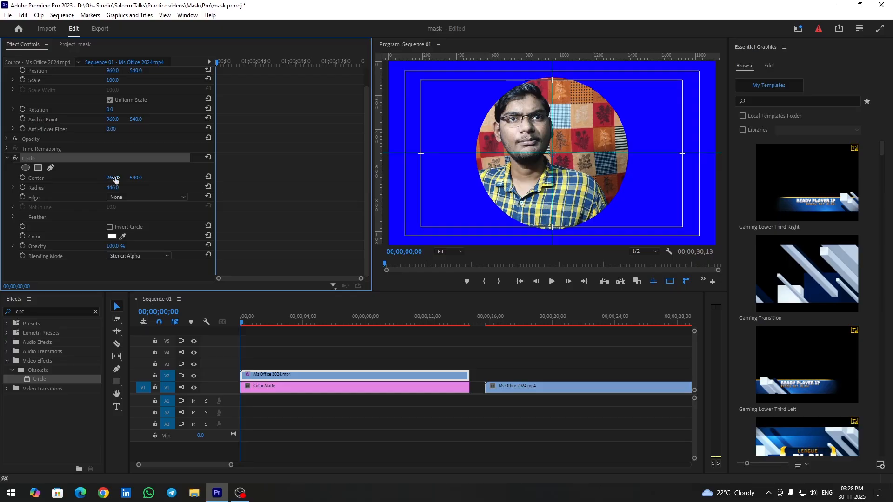
drag(115, 179, 46, 179)
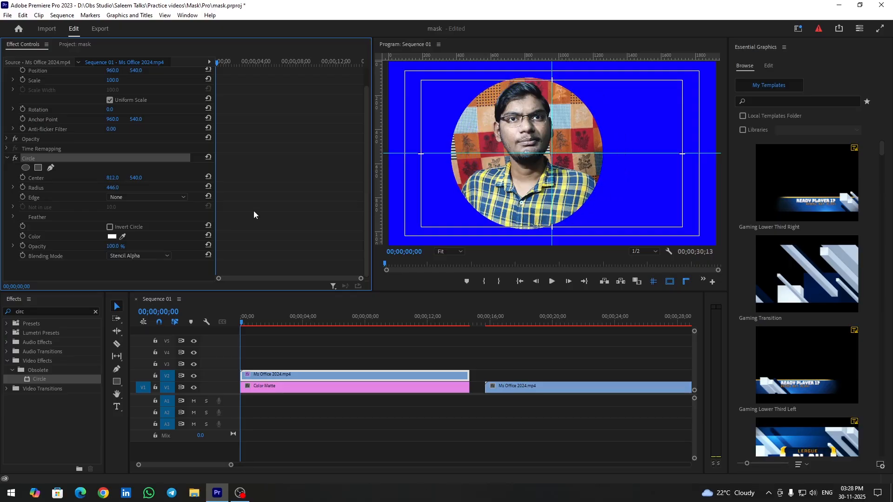
Review the circular mask over the moving speaker up to 00;00;05;24, and return to the sequence start
click(245, 322)
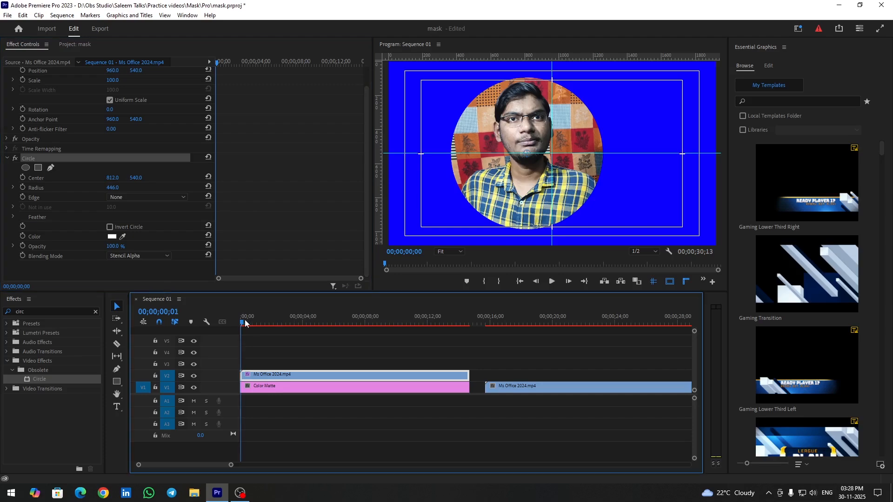
drag(244, 321, 333, 327)
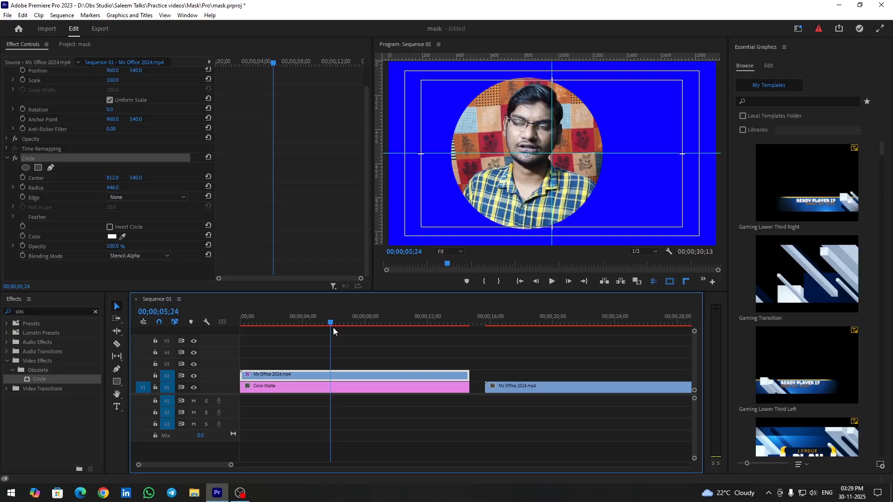
key(Home)
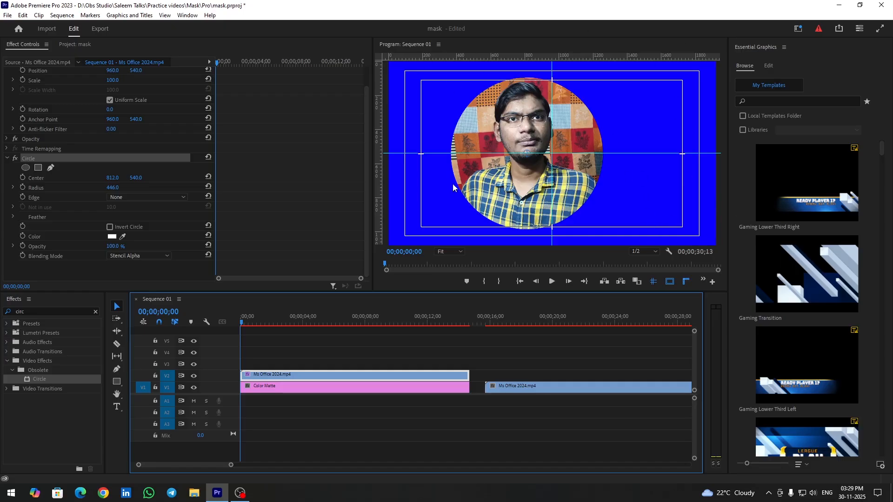
Hide the rulers in the Program Monitor
click(685, 282)
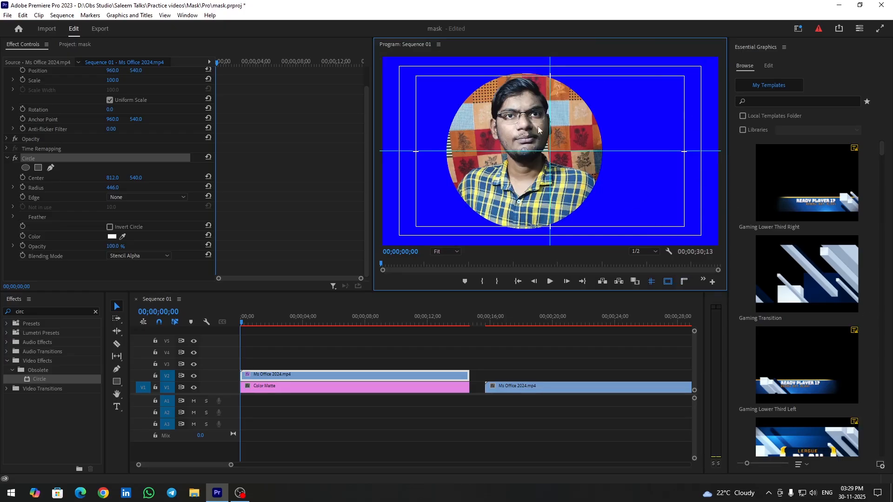
scroll(55, 110, up, 2)
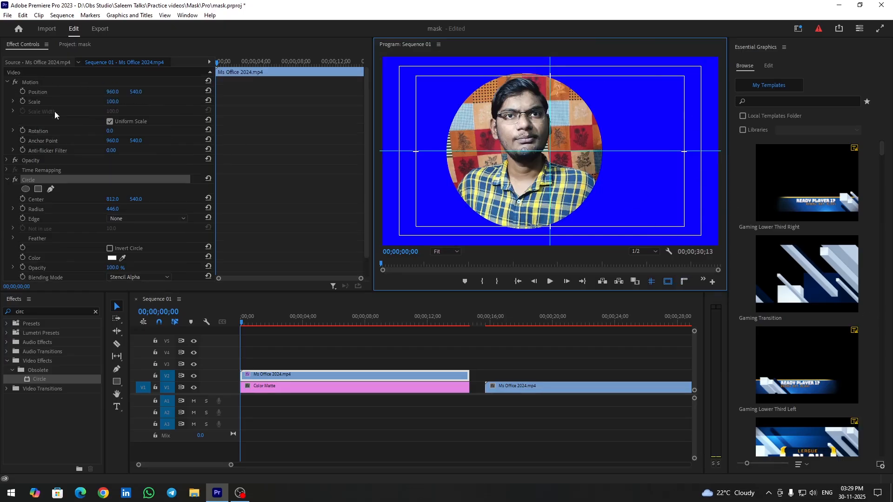
Move the V2 clip horizontally to position 1613 and set its scale to 55
click(39, 82)
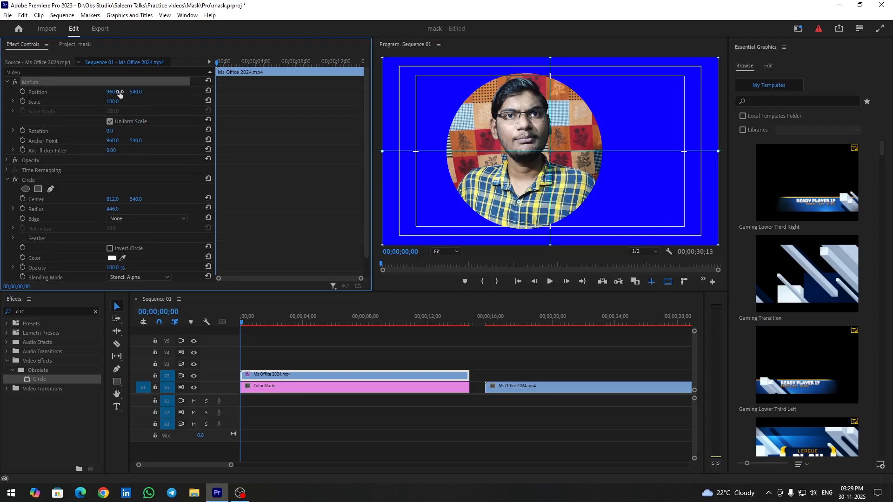
drag(112, 91, 416, 91)
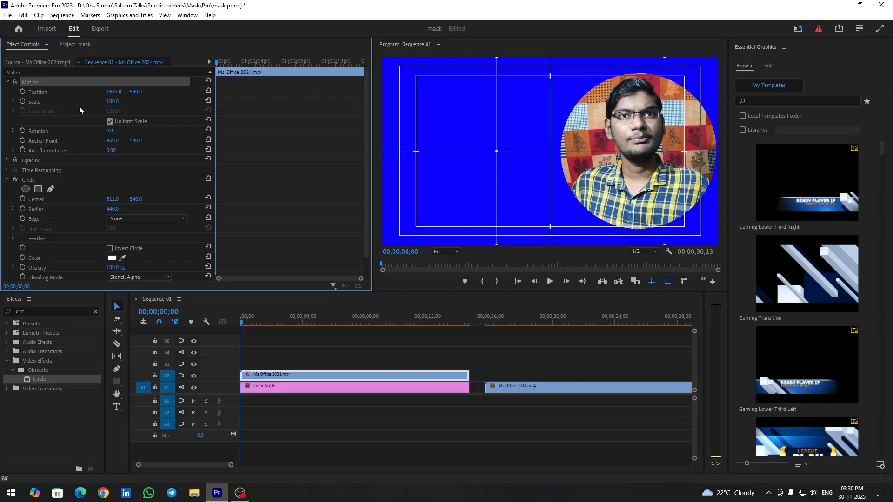
click(112, 102)
text(55)
key(Return)
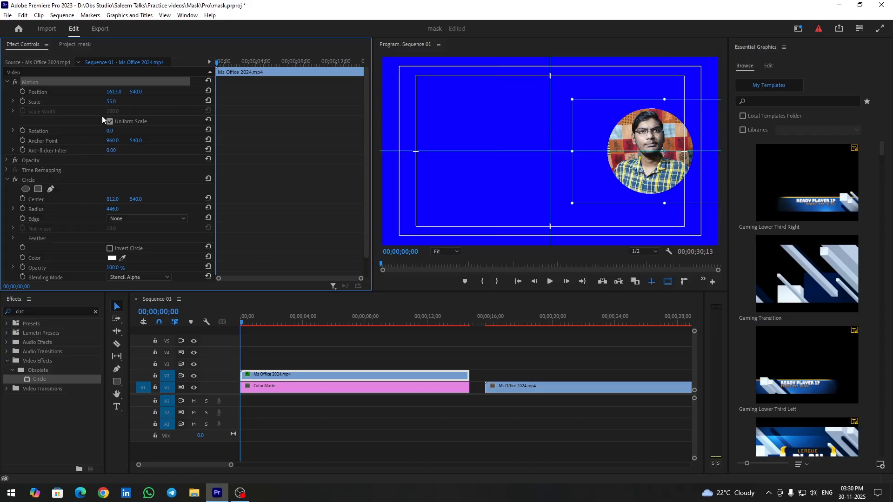
Place the V2 clip in the frame's lower-right corner at position 1743, 904 with scale 30, and check it full screen
drag(117, 96, 179, 96)
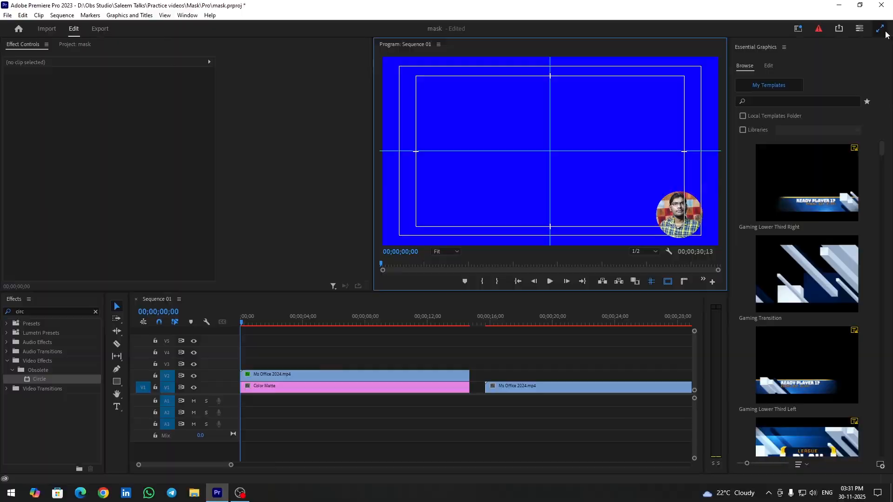
click(886, 34)
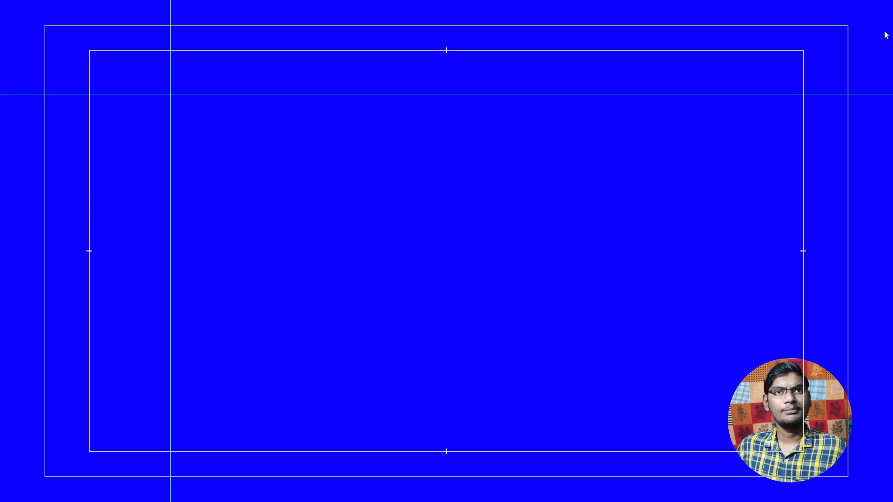
key(Escape)
Find the Drop Shadow effect by searching for "drop" and apply it to the V2 clip
click(97, 312)
click(85, 311)
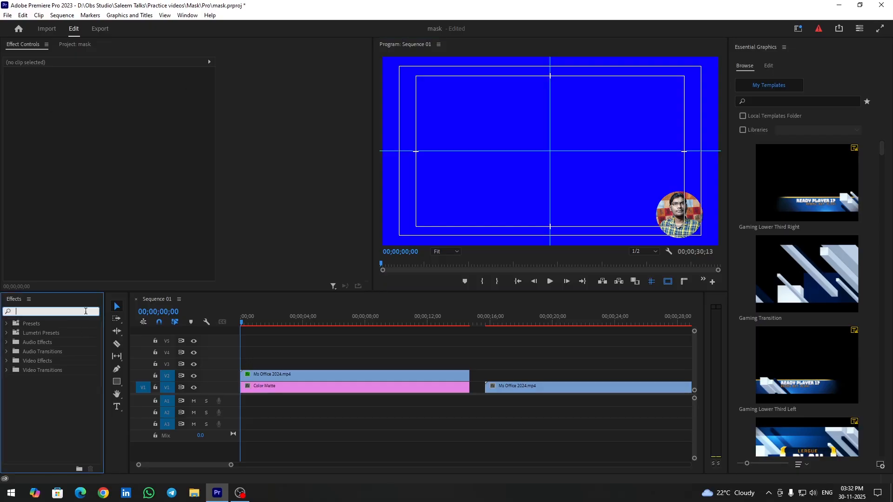
text(drop)
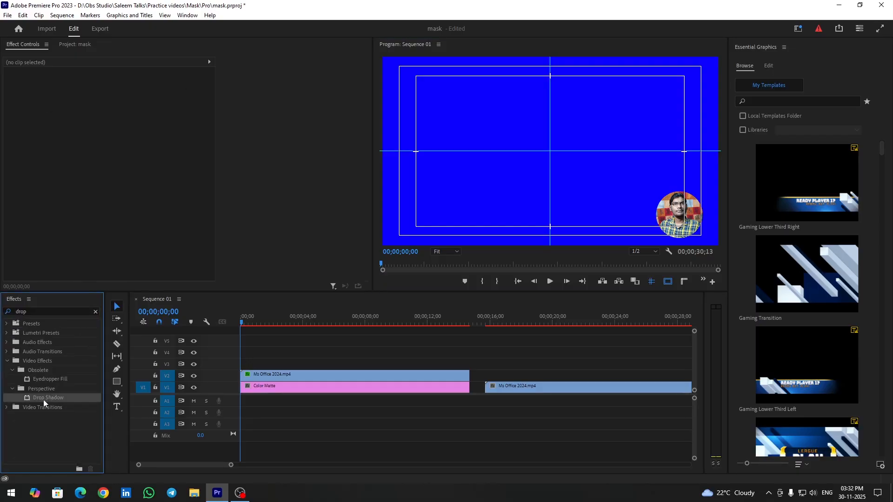
drag(40, 398, 344, 375)
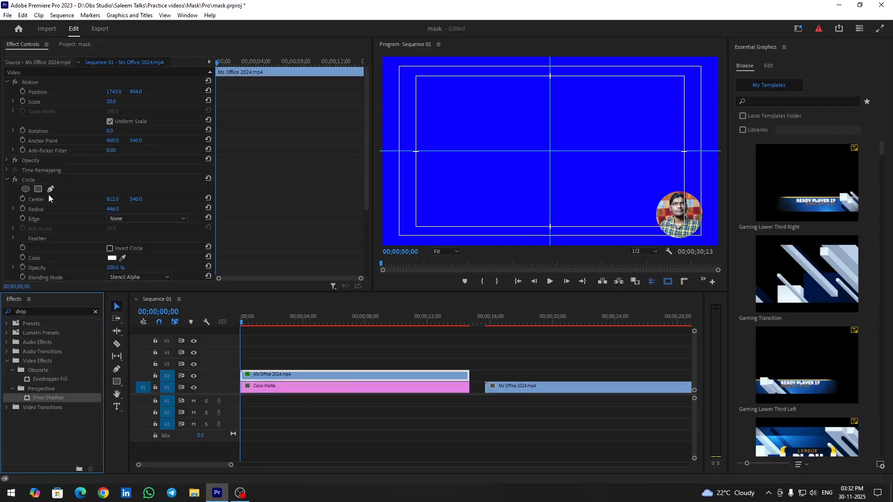
Set the Drop Shadow effect's opacity to 100%
scroll(71, 194, down, 1)
scroll(72, 194, down, 4)
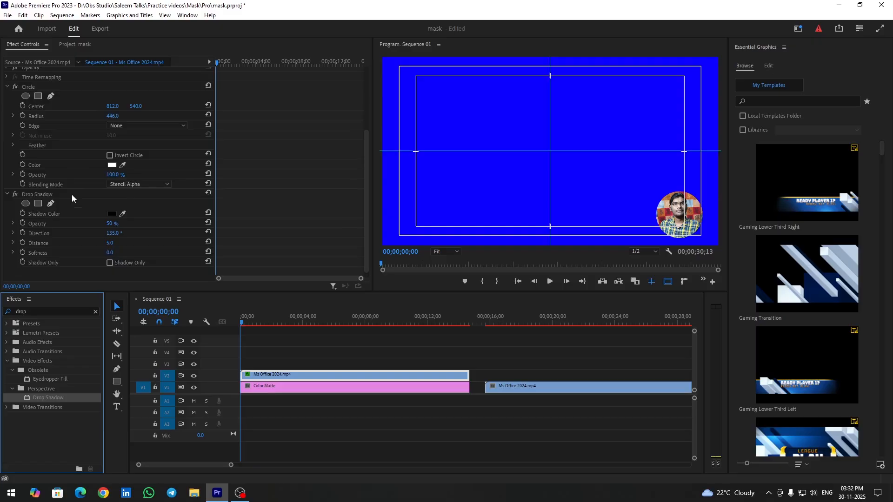
scroll(72, 194, down, 1)
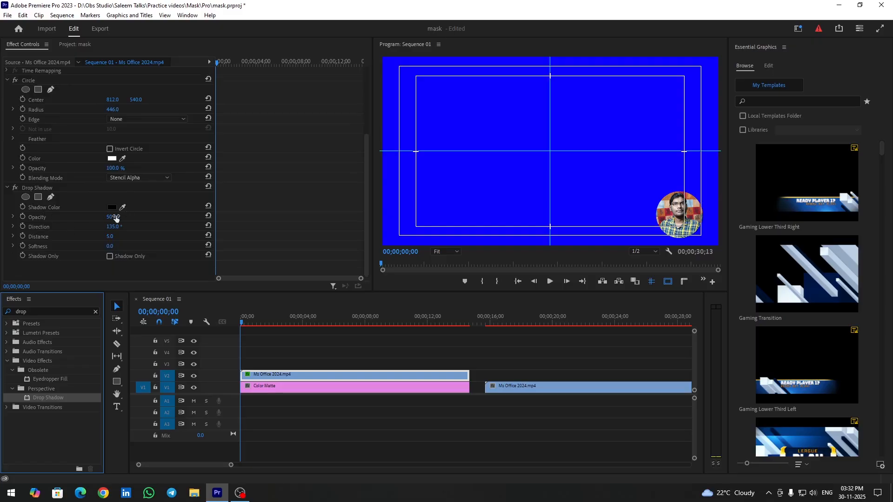
drag(116, 218, 139, 218)
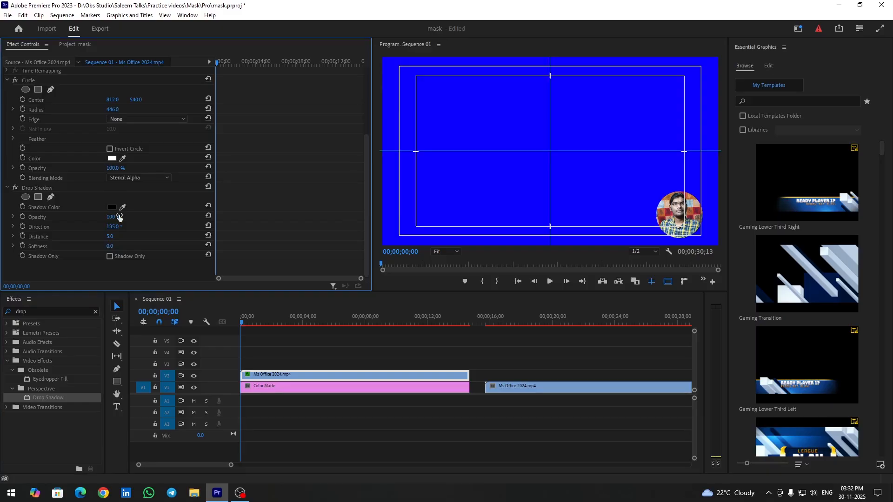
Try a Drop Shadow distance of 36 and a change of its direction on the enlarged circle
click(457, 260)
click(456, 251)
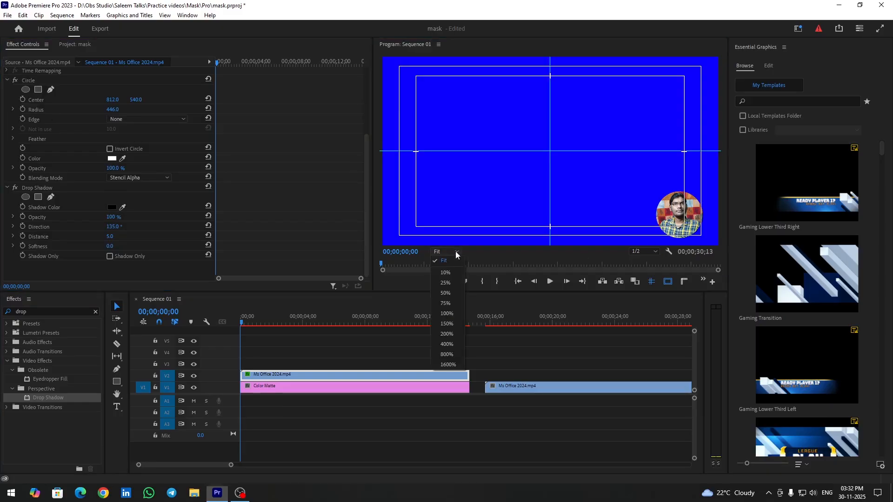
click(453, 321)
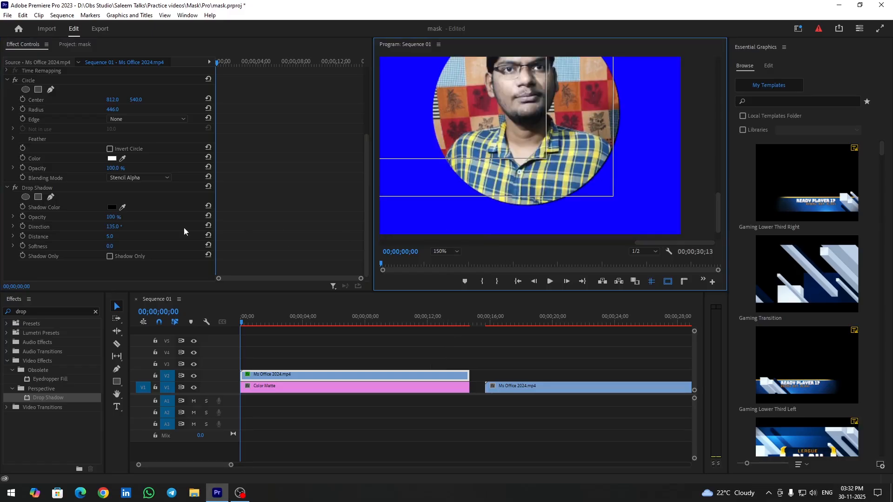
click(111, 236)
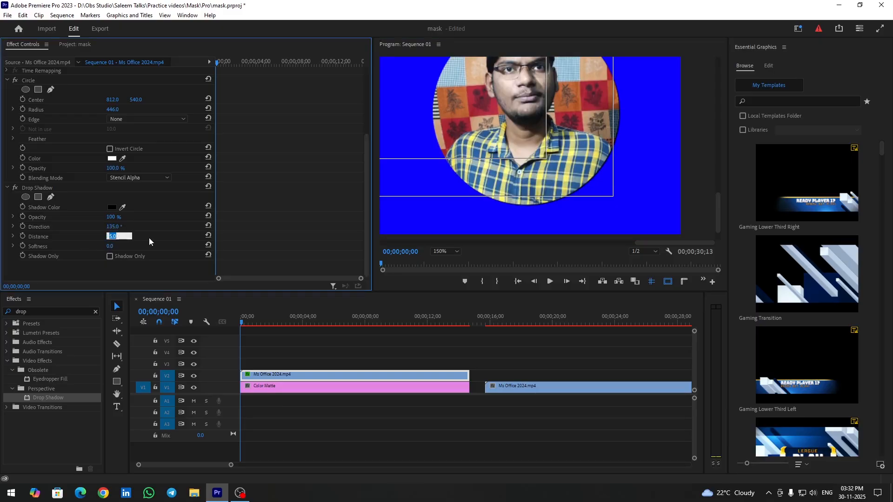
click(149, 238)
click(111, 236)
text(36)
key(Return)
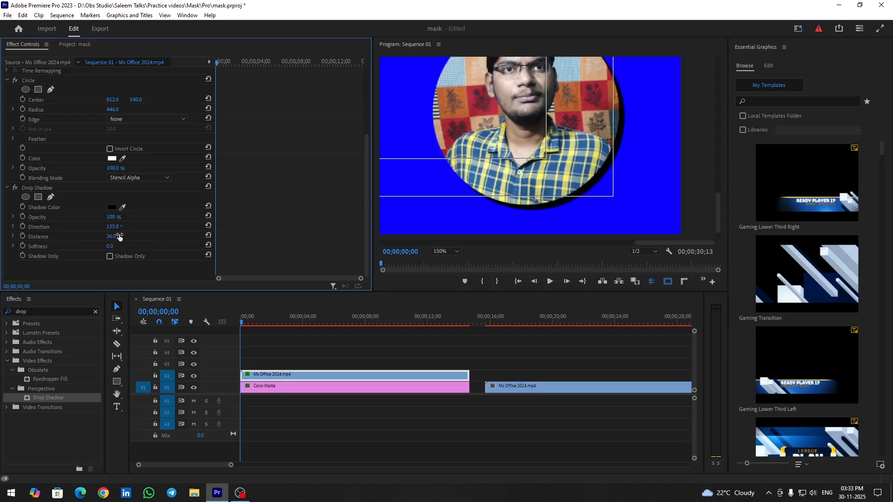
drag(119, 229, 133, 229)
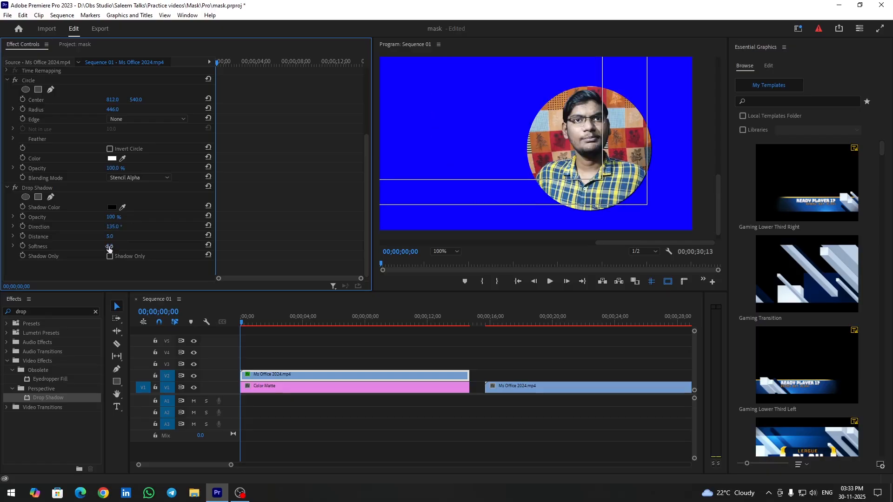
Set the Drop Shadow's softness to 50 and its distance to 10
drag(109, 248, 125, 248)
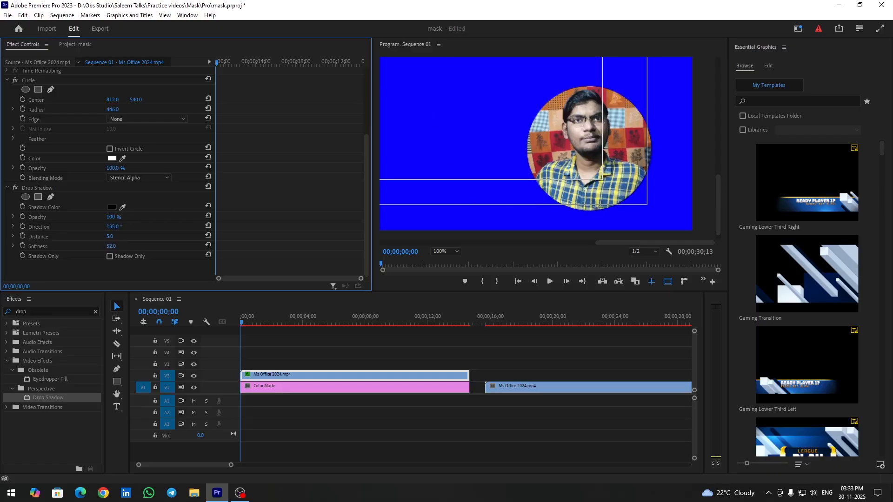
drag(119, 246, 118, 240)
click(119, 235)
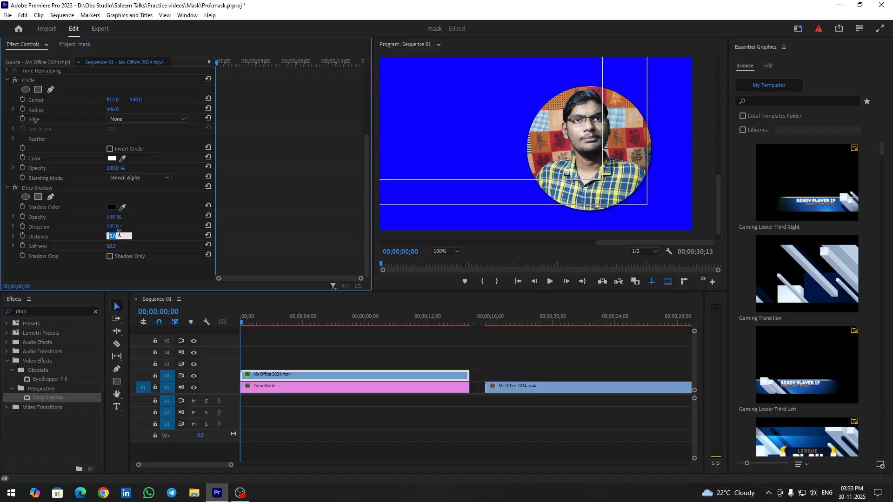
text(10)
key(Return)
Compare the enlarged circle's edge with the Drop Shadow effect disabled and enabled
click(457, 252)
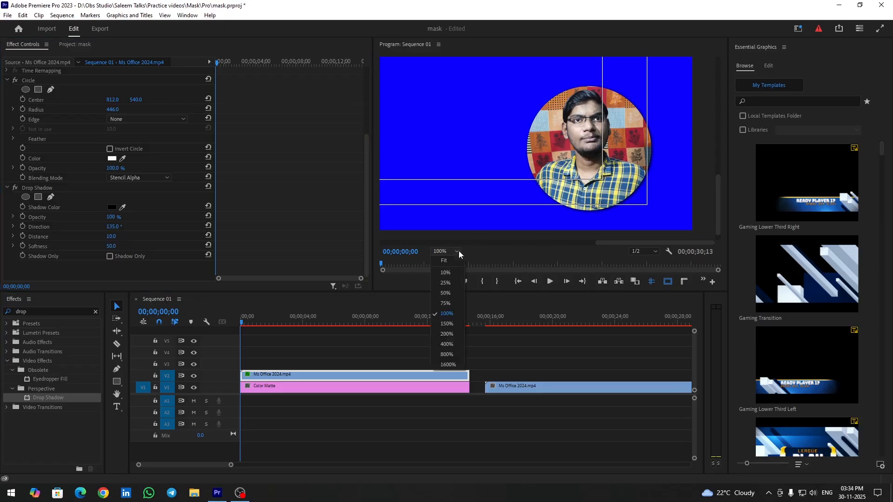
click(455, 322)
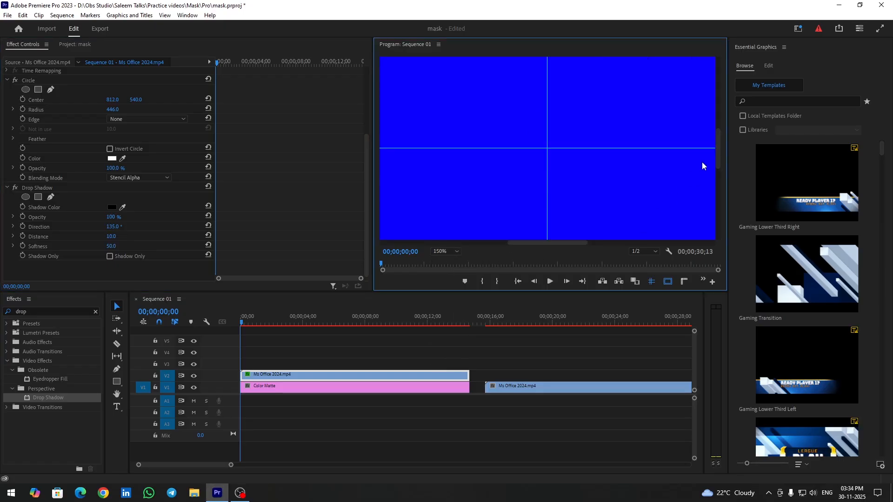
drag(716, 155, 718, 253)
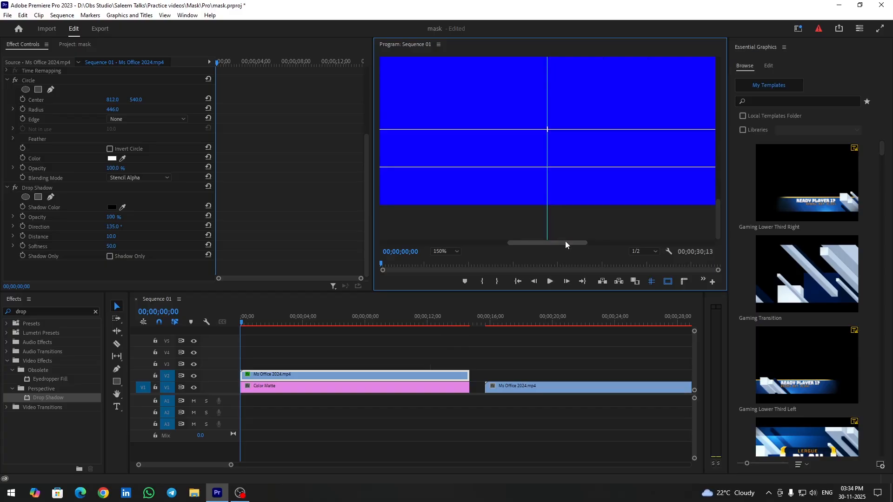
drag(565, 242, 686, 242)
drag(716, 218, 715, 203)
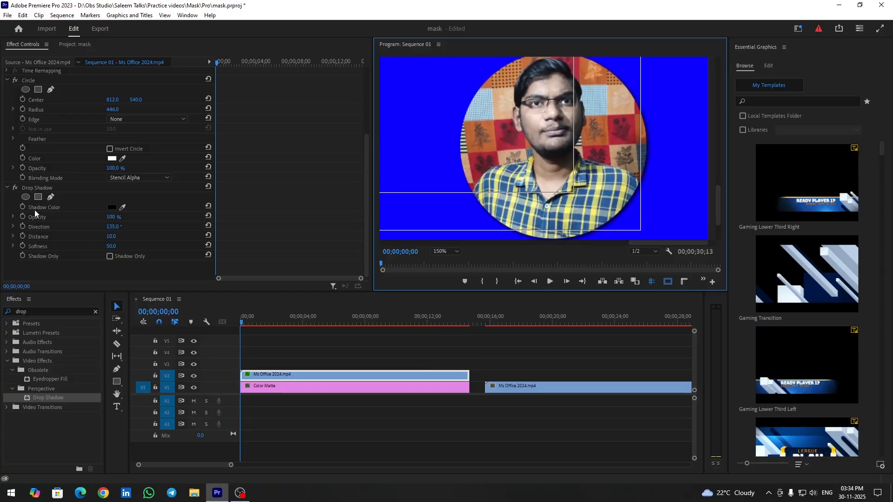
click(15, 187)
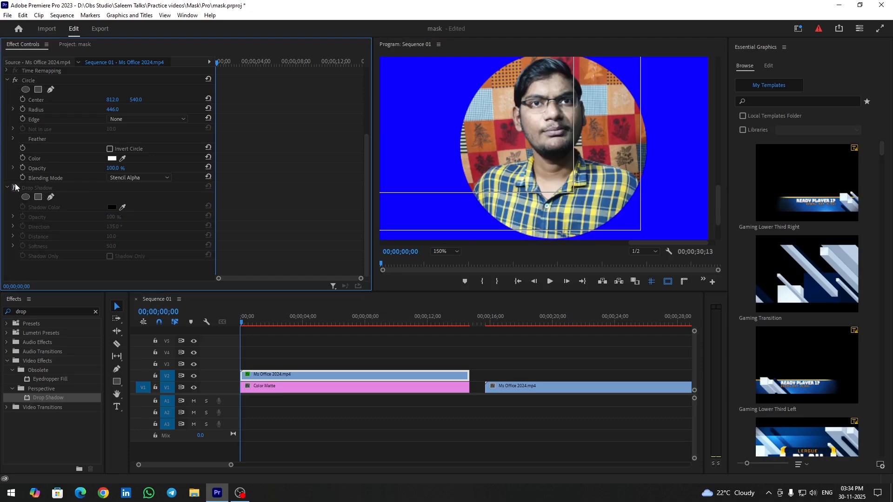
click(15, 187)
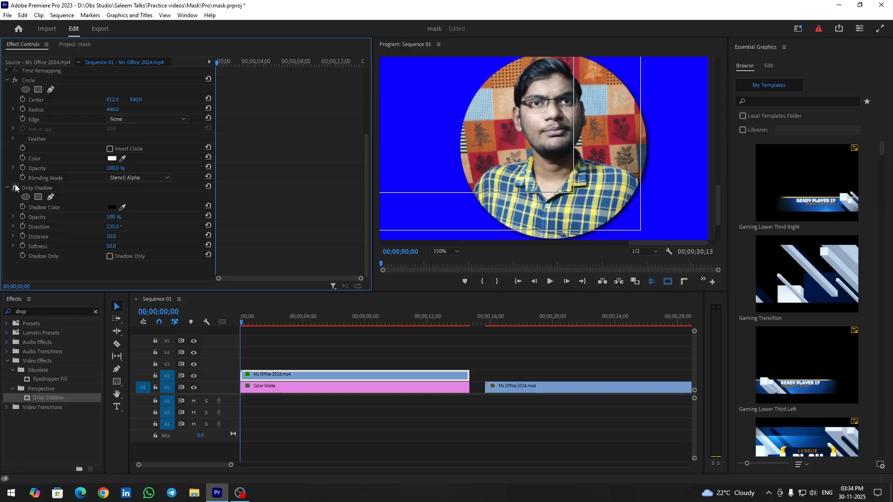
Set the Drop Shadow's distance to 20 and view the whole frame
click(119, 235)
text(20)
key(Return)
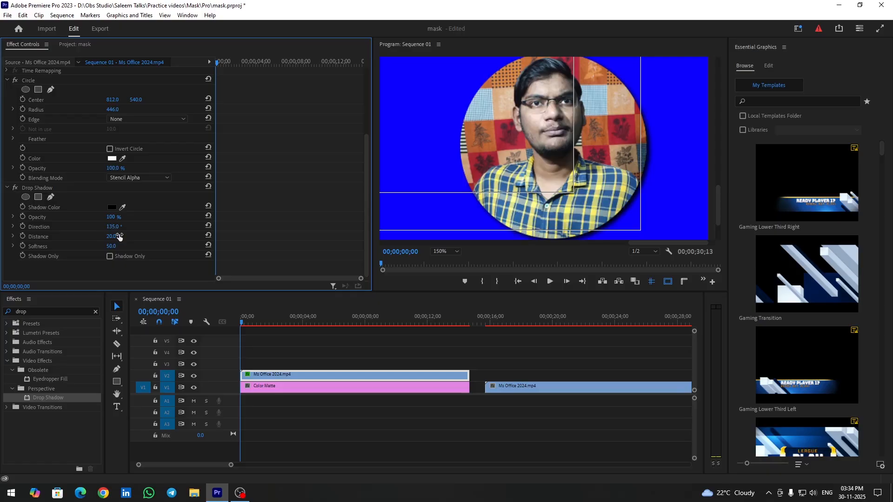
click(445, 251)
click(456, 259)
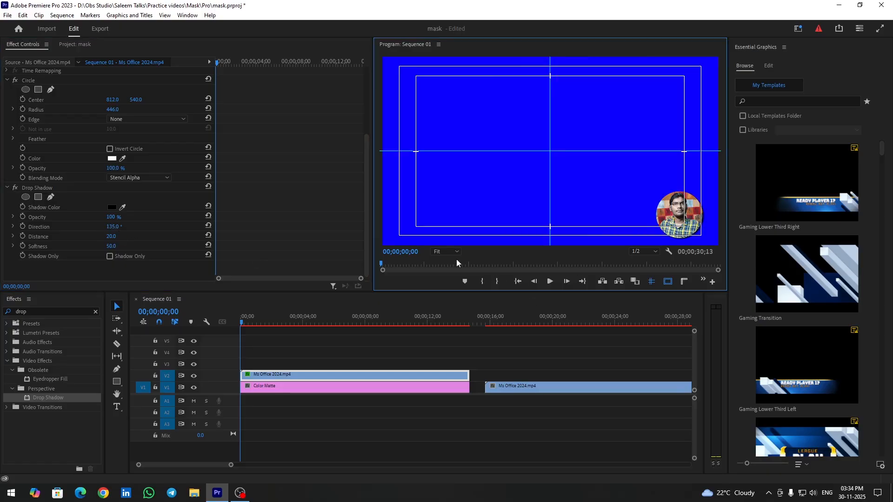
Set the Drop Shadow's distance to 15 and check the circle full screen
click(118, 236)
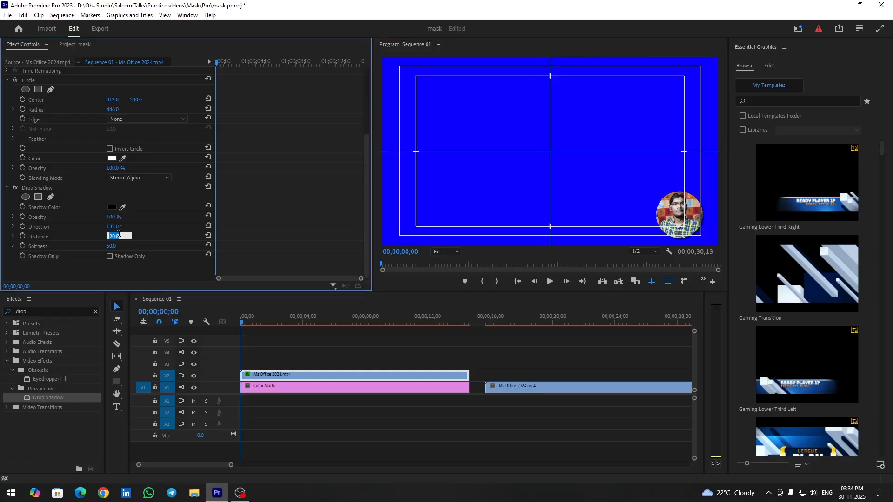
text(15.0)
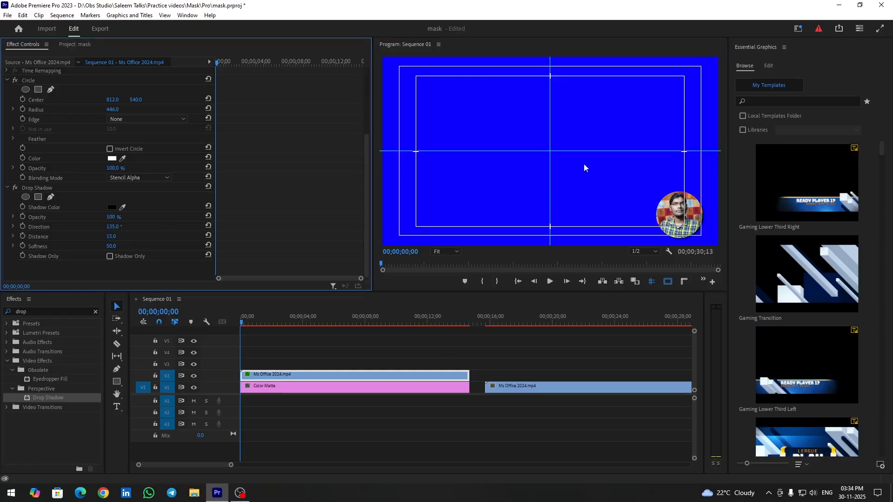
click(879, 29)
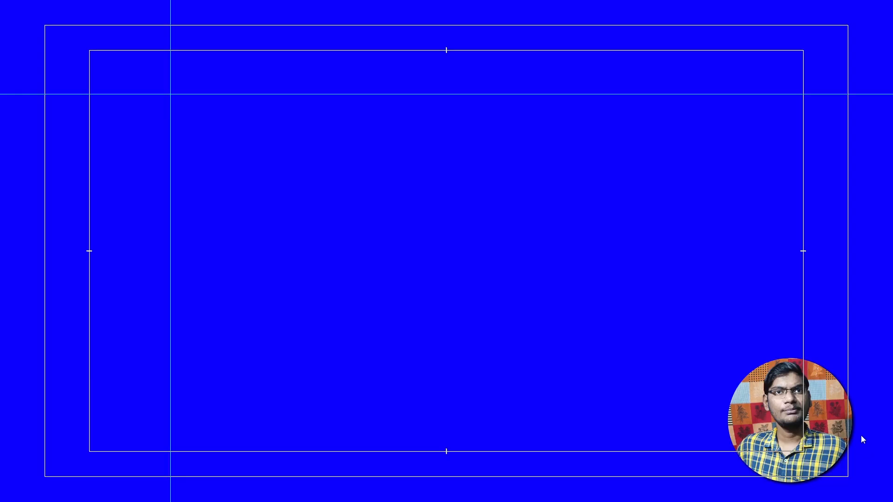
key(Escape)
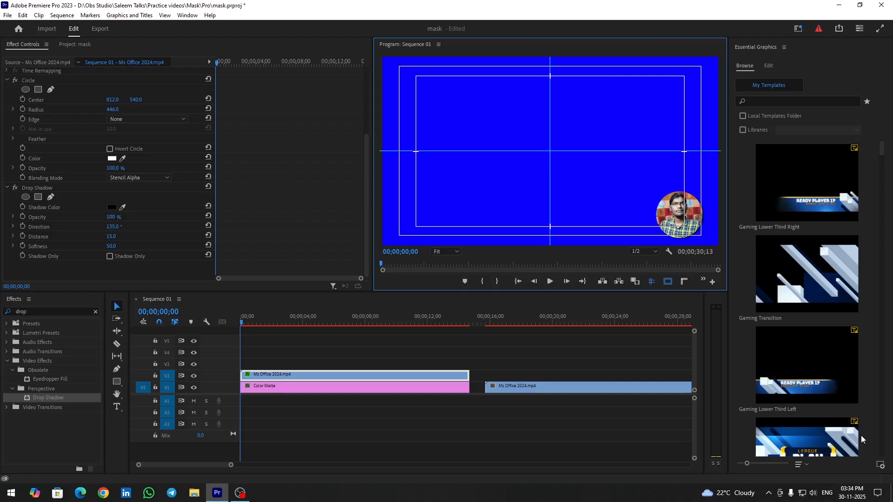
Change the Drop Shadow's color to pure red (FF0000)
click(112, 208)
drag(446, 237, 492, 394)
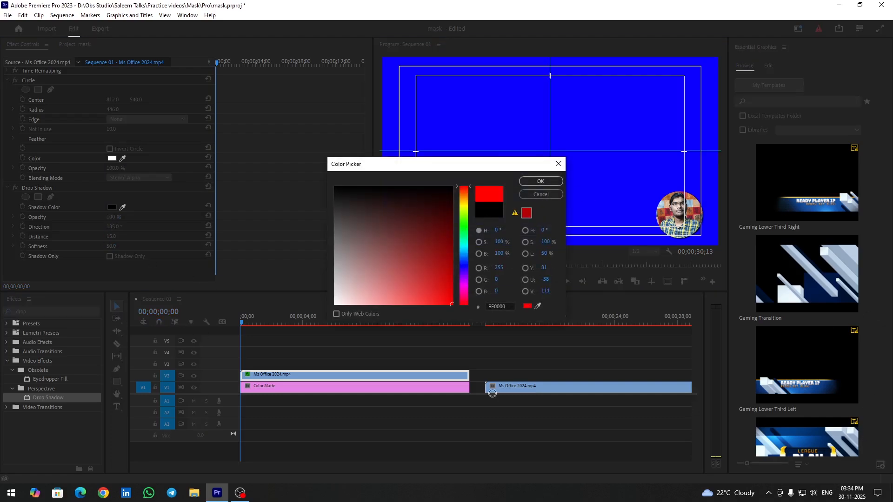
click(544, 181)
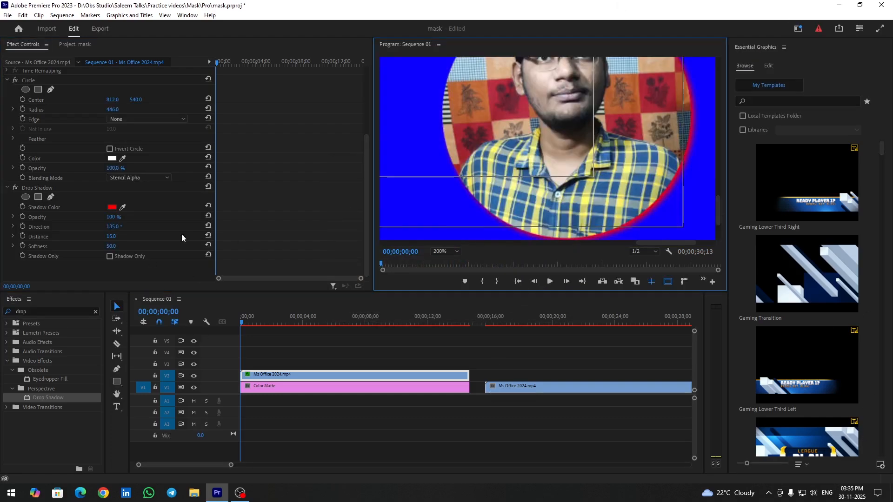
Set the Drop Shadow's softness to 264 and distance to 10, and inspect the red glow around the circle at 100% magnification
drag(111, 247, 166, 247)
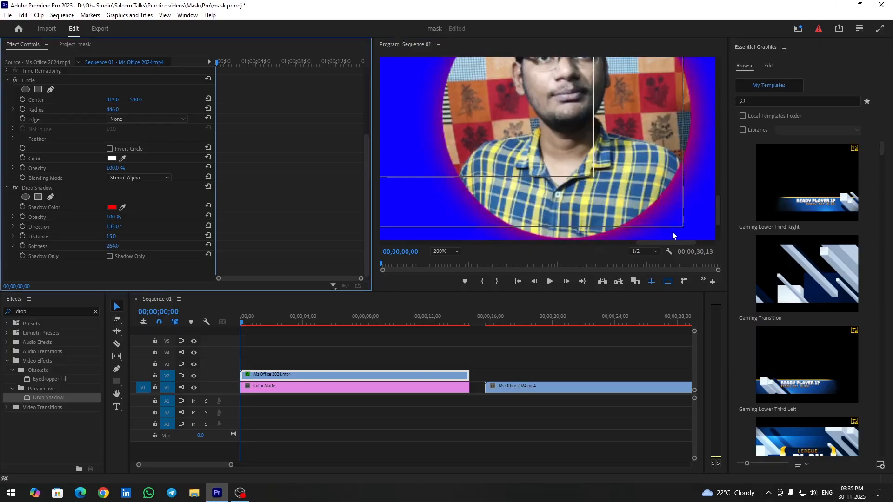
click(113, 237)
text(10)
key(Return)
click(441, 251)
click(450, 316)
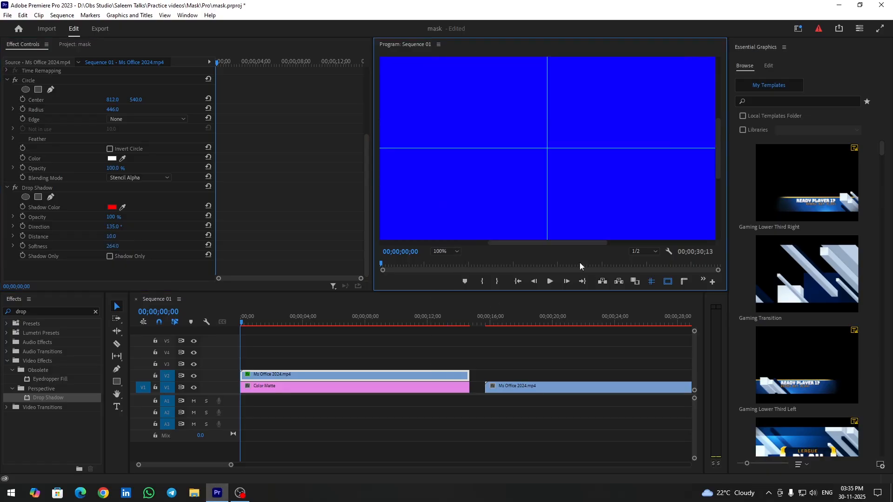
drag(568, 245, 698, 243)
scroll(697, 238, down, 3)
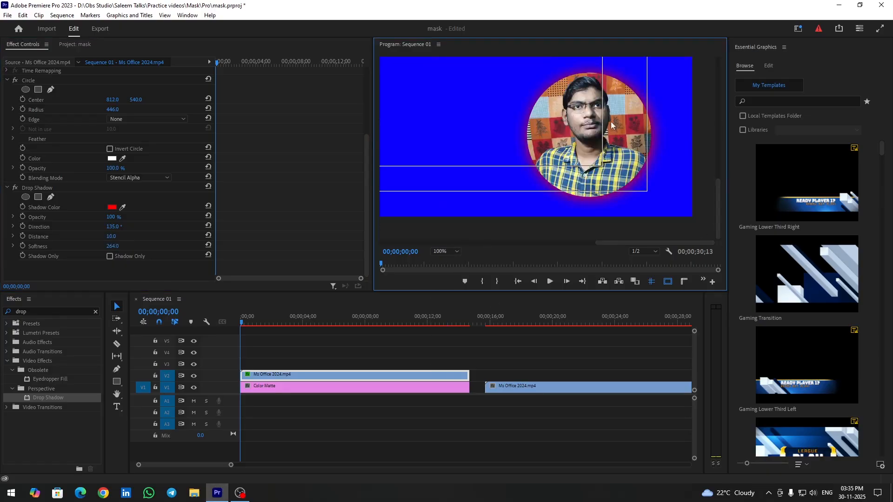
Change the Drop Shadow's color to white (FFFFFF)
click(113, 208)
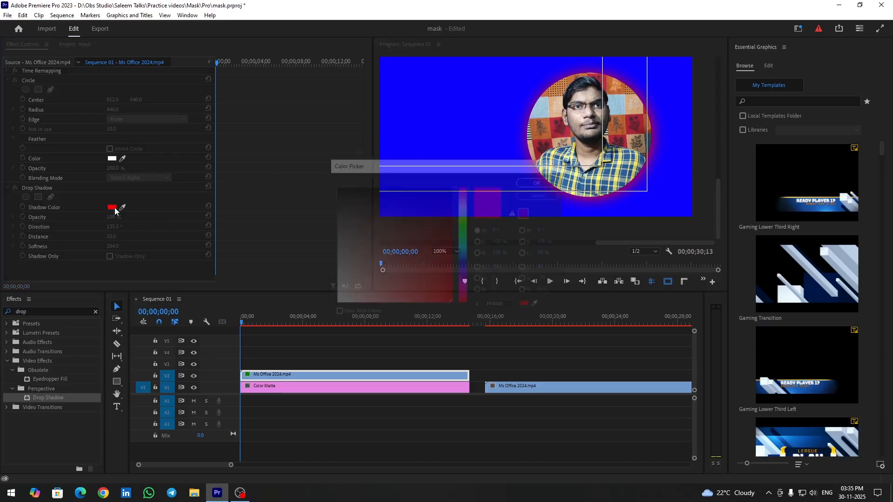
drag(352, 211, 305, 460)
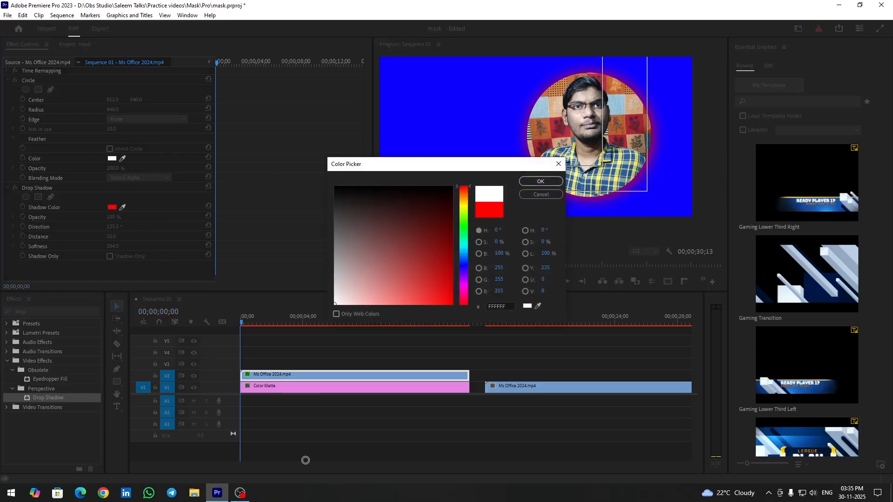
click(540, 181)
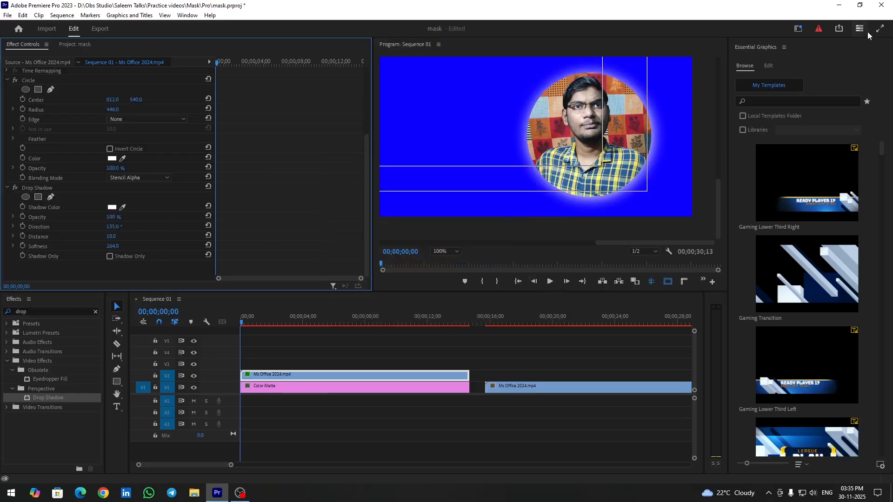
Set the Drop Shadow's color to black, its distance to 15 and its softness to 200
click(113, 208)
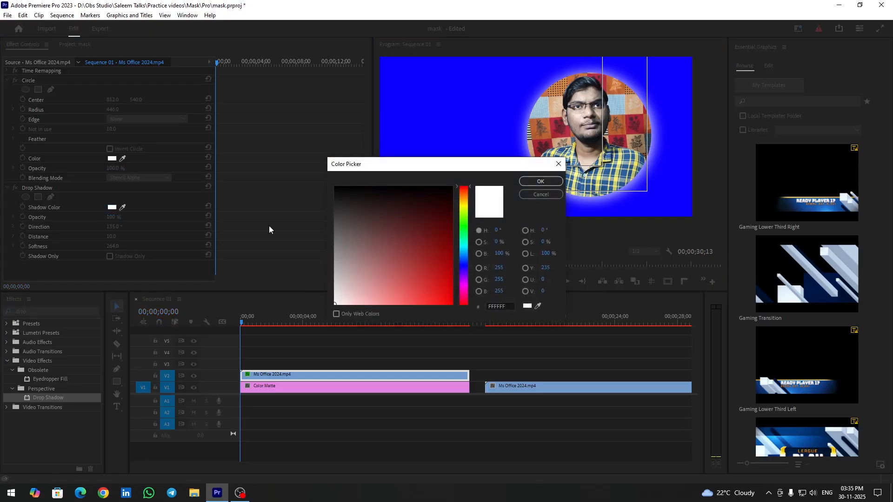
click(540, 181)
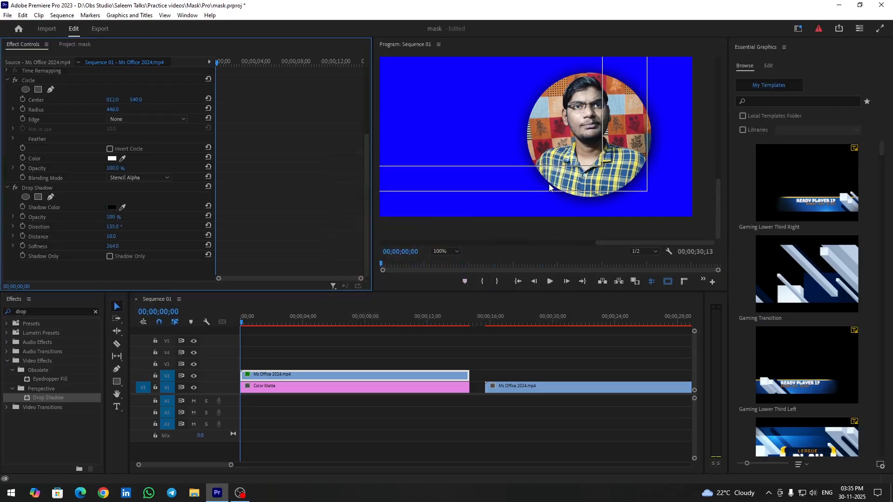
click(112, 237)
text(15)
key(Return)
click(112, 246)
text(200)
key(Return)
click(7, 187)
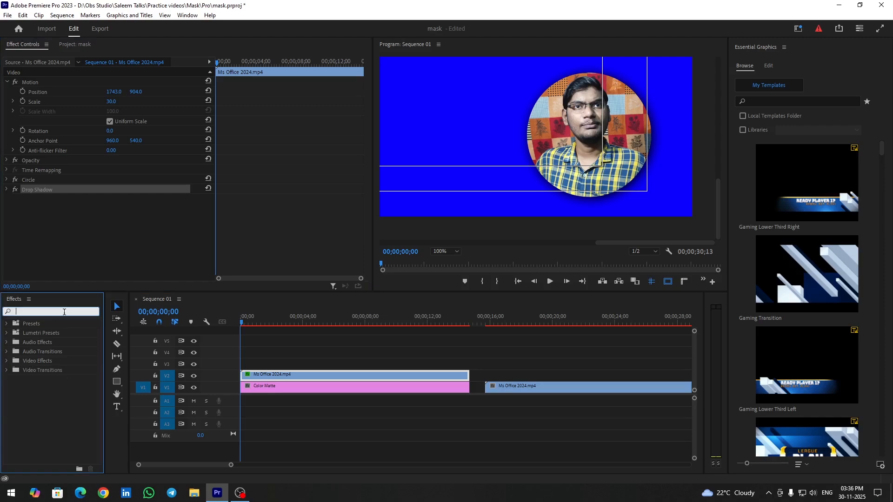
Apply the Paint Bucket effect to the circular clip on V2 and set its fill selector to Alpha Channel
text(paint)
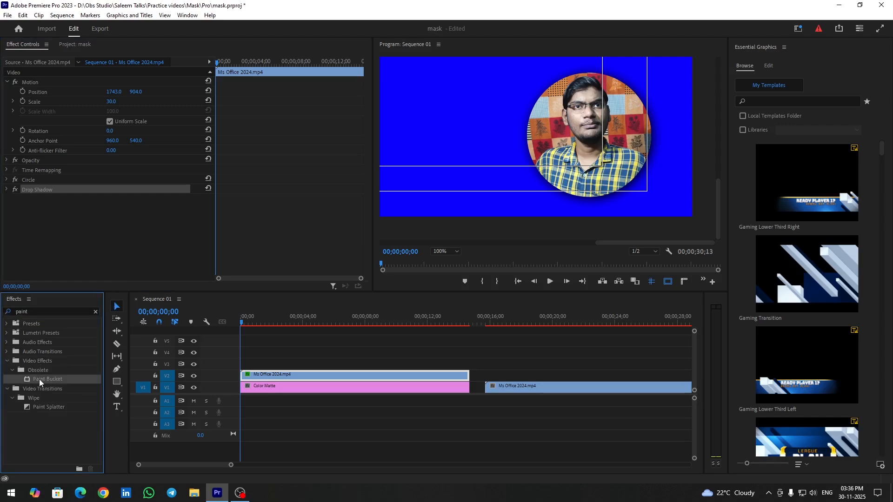
drag(39, 379, 253, 379)
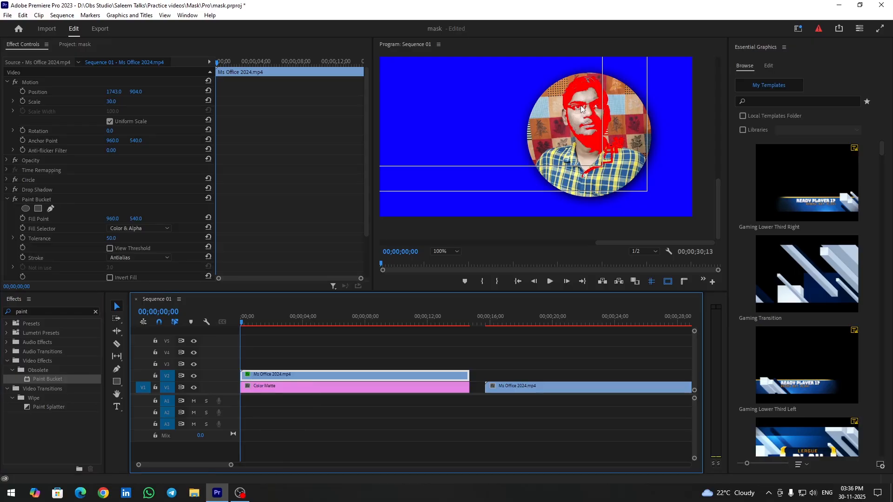
scroll(117, 265, down, 3)
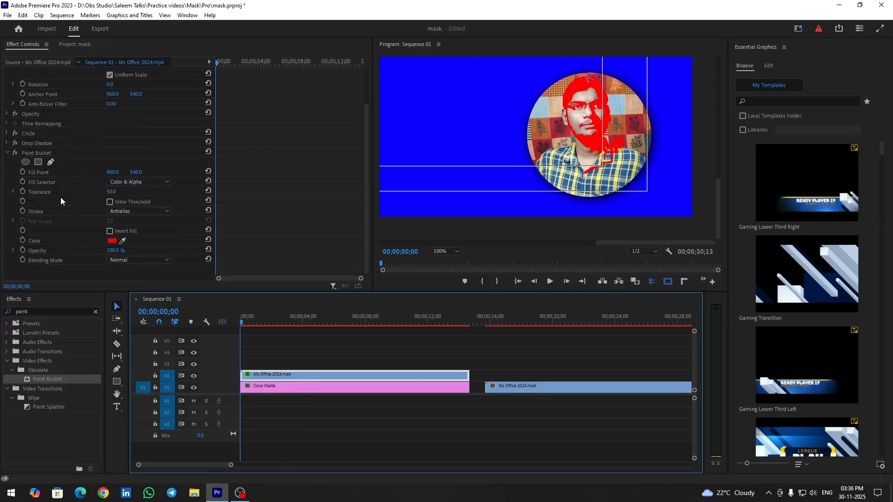
scroll(61, 199, down, 1)
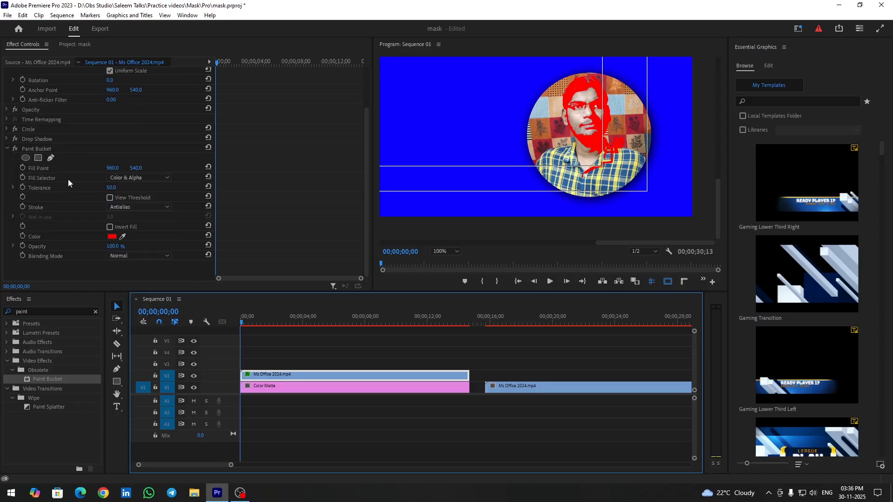
click(136, 178)
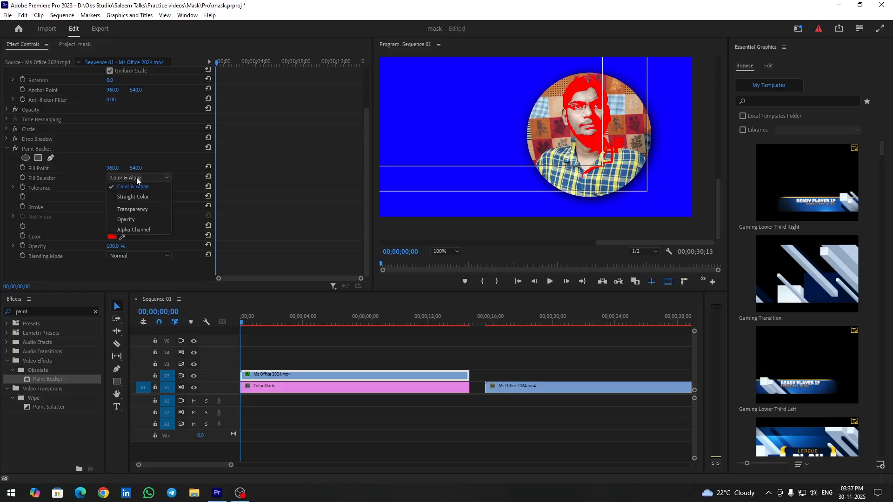
click(155, 232)
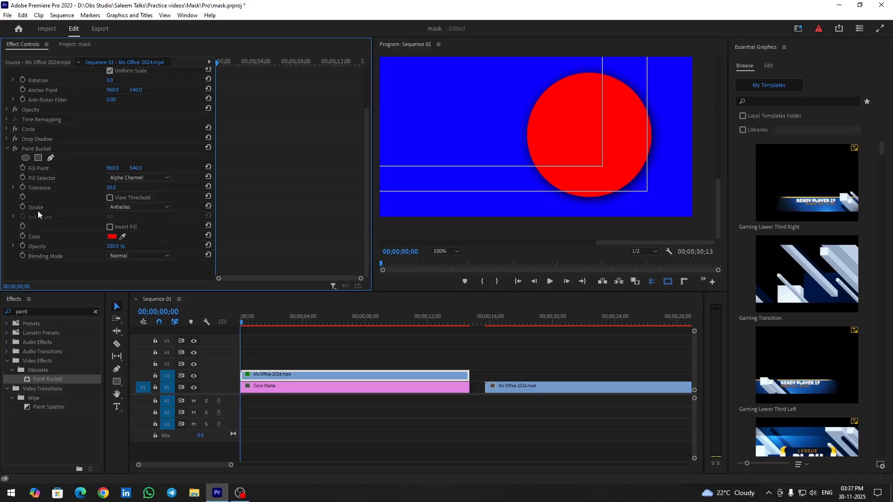
Set the Paint Bucket's stroke type to Stroke with a stroke width of 10
click(132, 208)
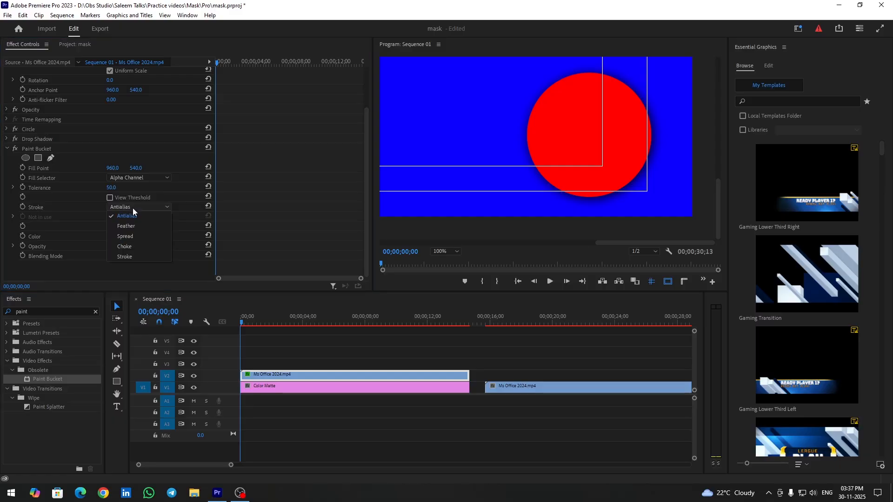
click(134, 257)
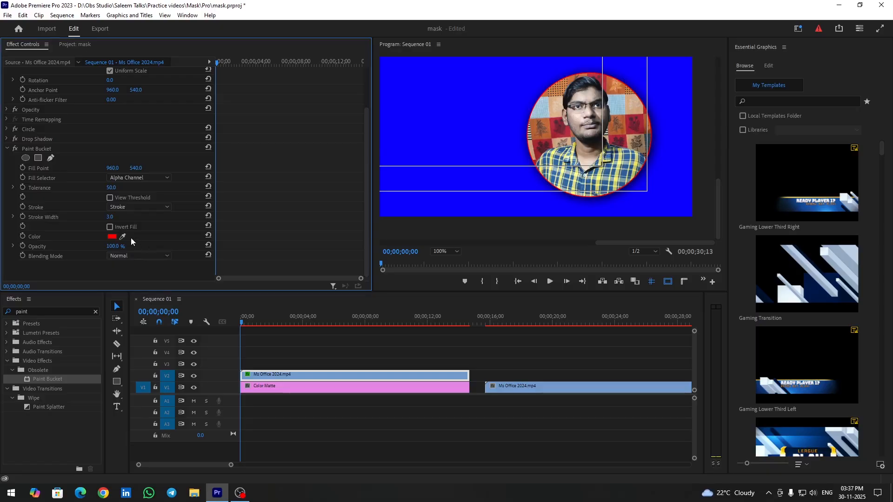
click(112, 217)
text(10)
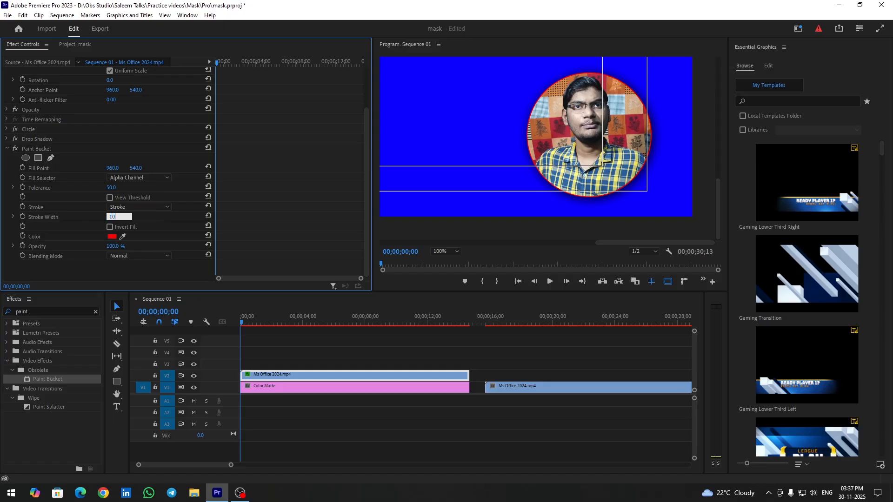
key(Return)
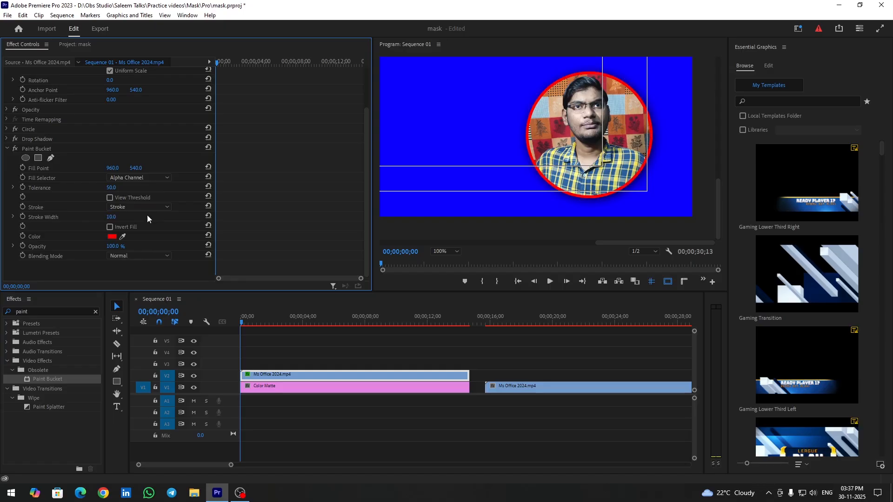
Change the Paint Bucket outline around the circle to white (FFFFFF)
click(112, 236)
drag(376, 249, 305, 355)
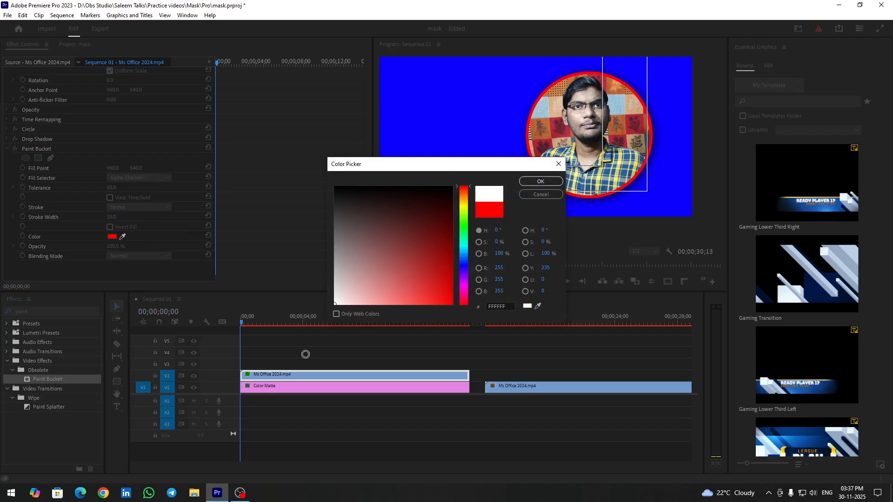
click(538, 182)
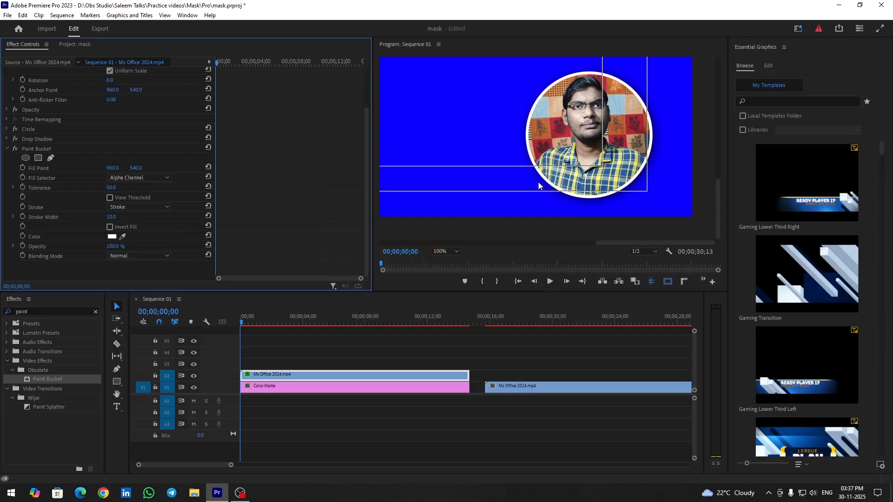
Recolor the Paint Bucket outline cyan and try lowering its opacity to 0%, restoring it to 100%
click(113, 236)
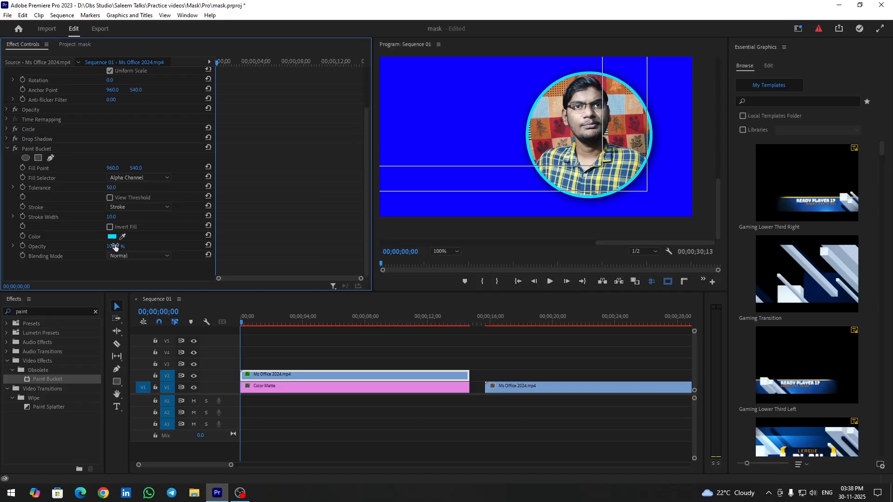
drag(115, 247, 68, 247)
click(120, 247)
text(46)
key(Return)
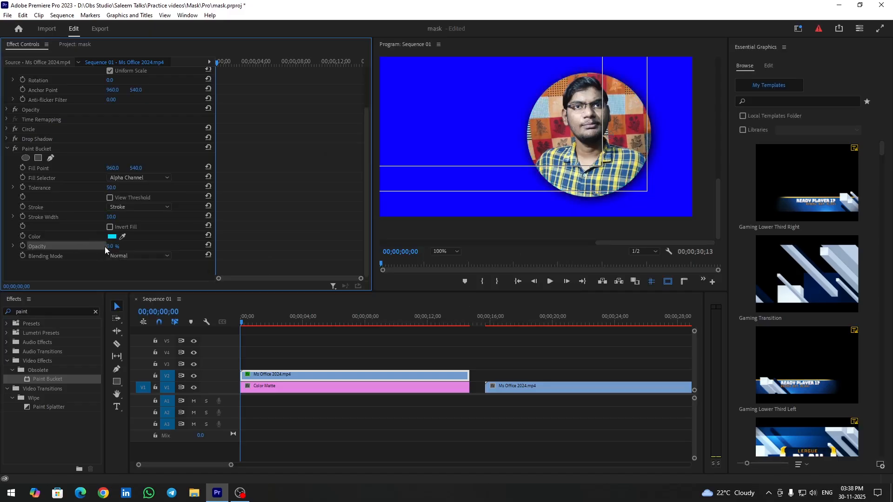
drag(114, 247, 139, 246)
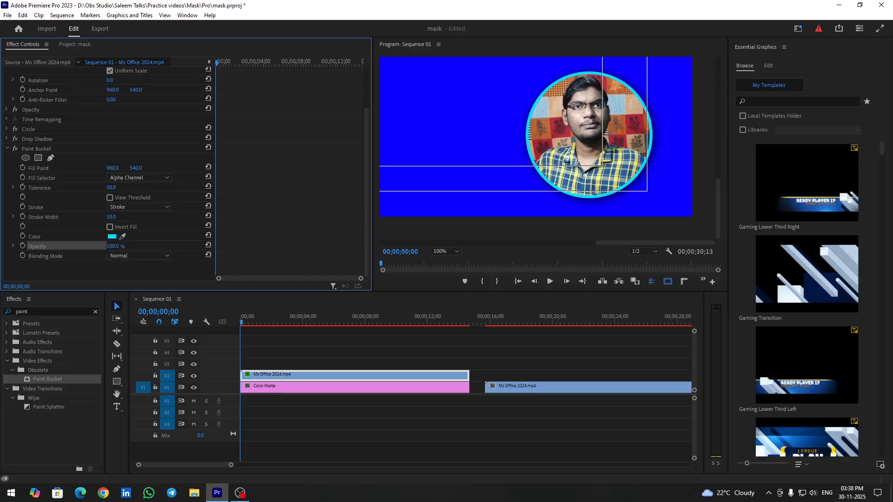
Set the circle outline's Paint Bucket color back to white (FFFFFF)
click(111, 239)
drag(416, 231, 294, 332)
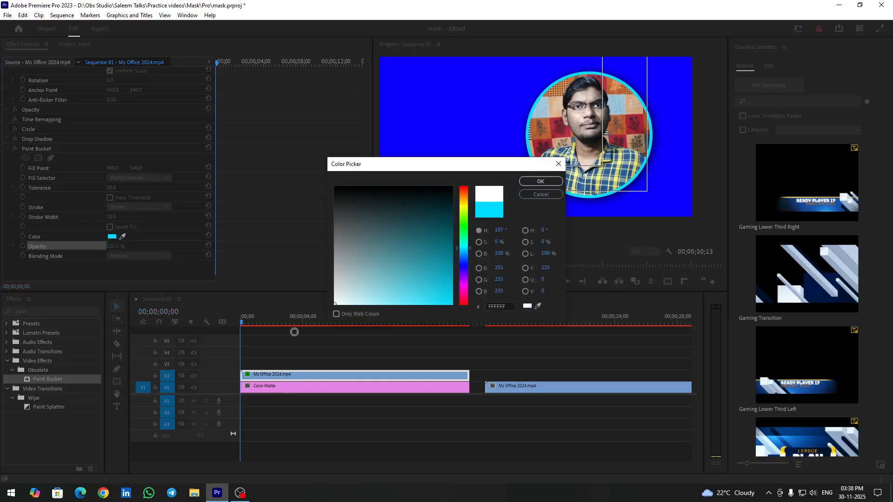
click(540, 182)
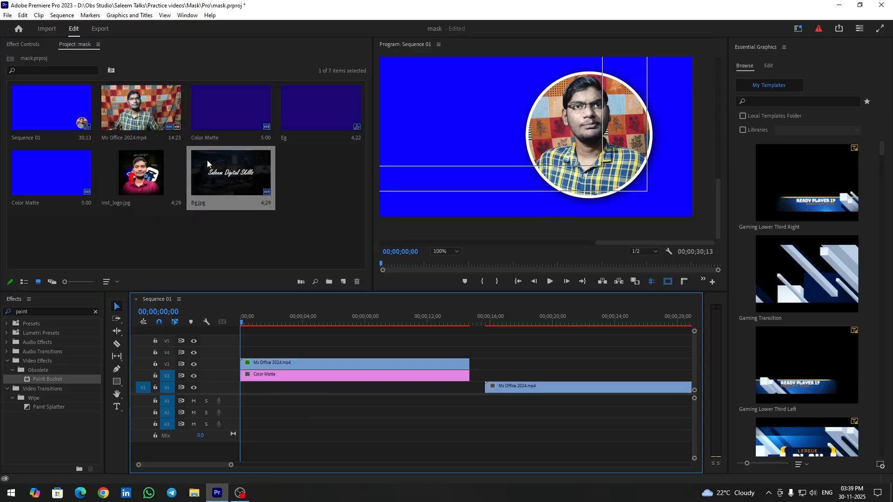
Move the Color Matte down to V1 and place Bg.jpg on V2 beneath the circular clip at the sequence start
click(459, 251)
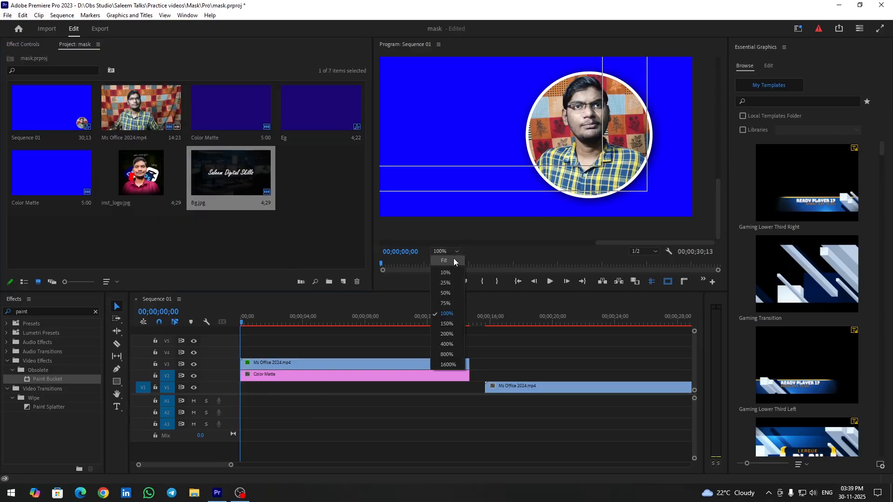
click(454, 259)
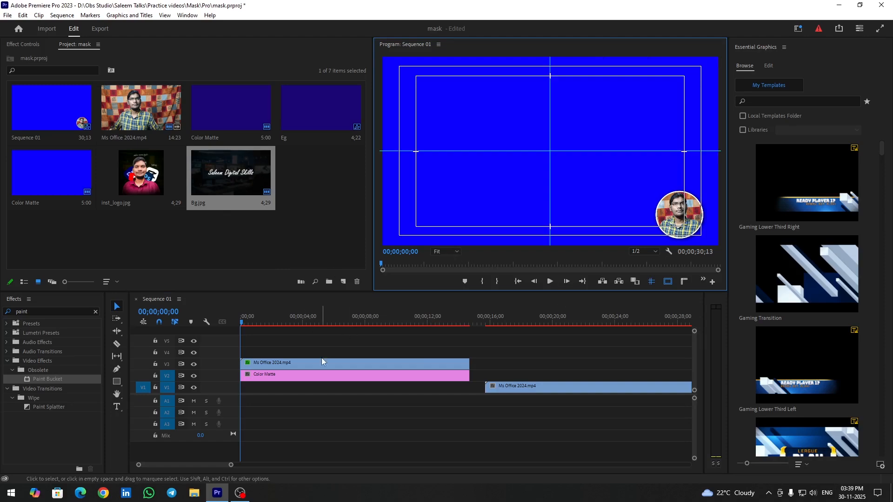
click(320, 375)
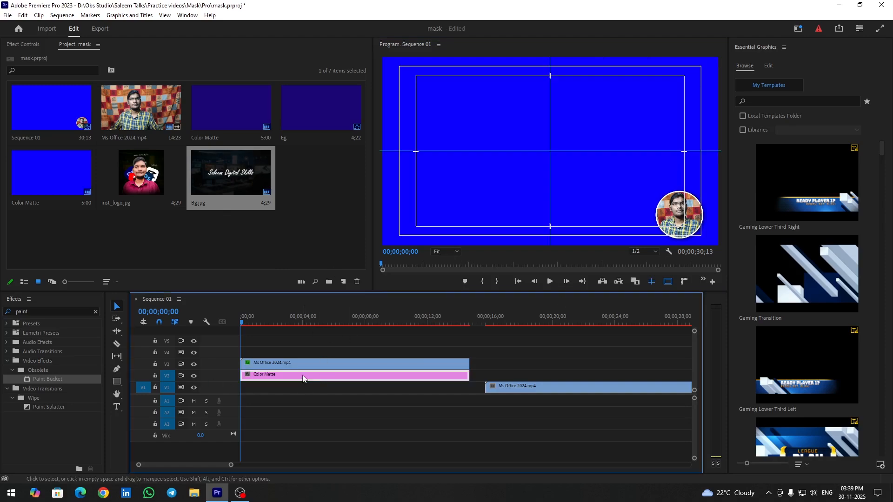
drag(302, 378, 305, 389)
drag(235, 179, 243, 375)
click(246, 322)
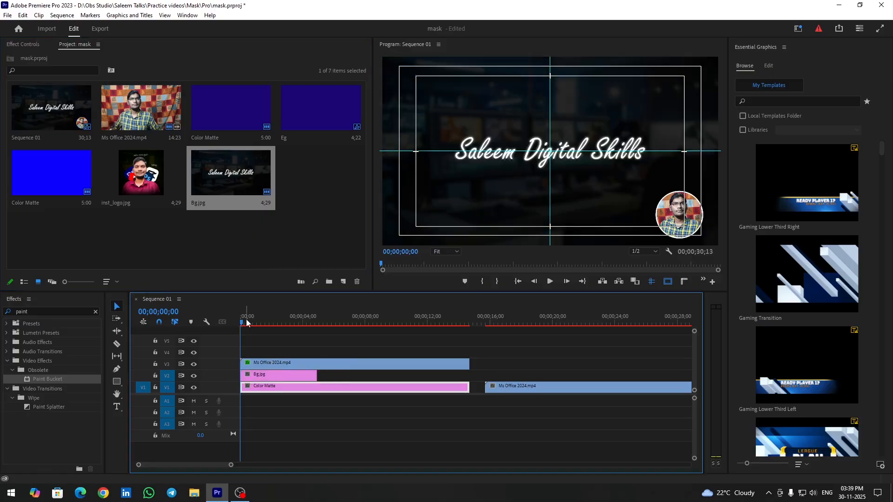
click(245, 321)
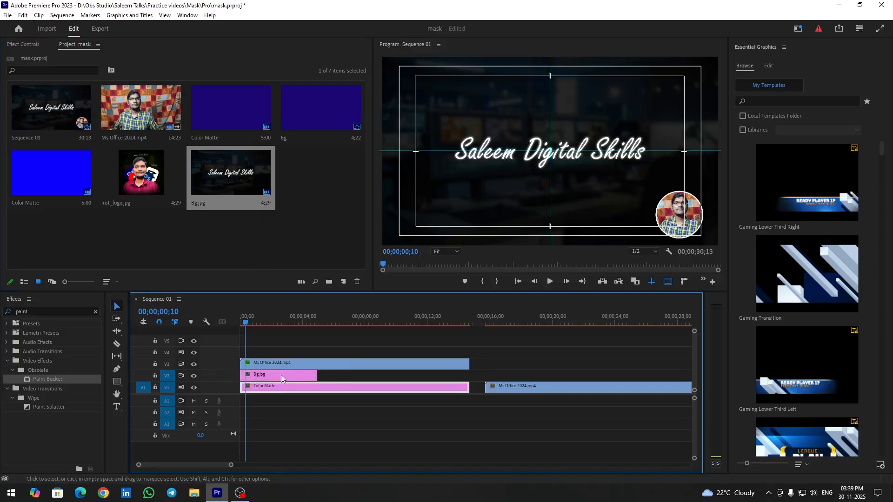
Extend Bg.jpg on V2 to the end of the Color Matte and give it the Tan label
drag(317, 375, 469, 376)
right_click(421, 377)
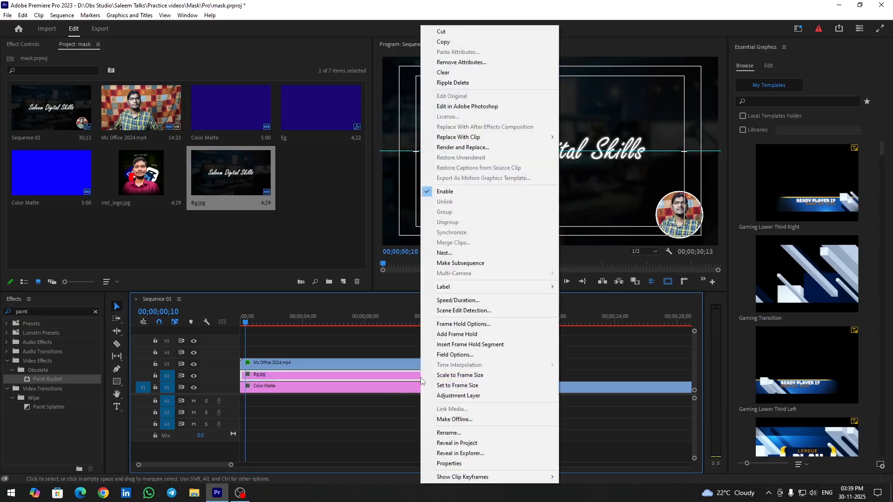
mouse_move(439, 288)
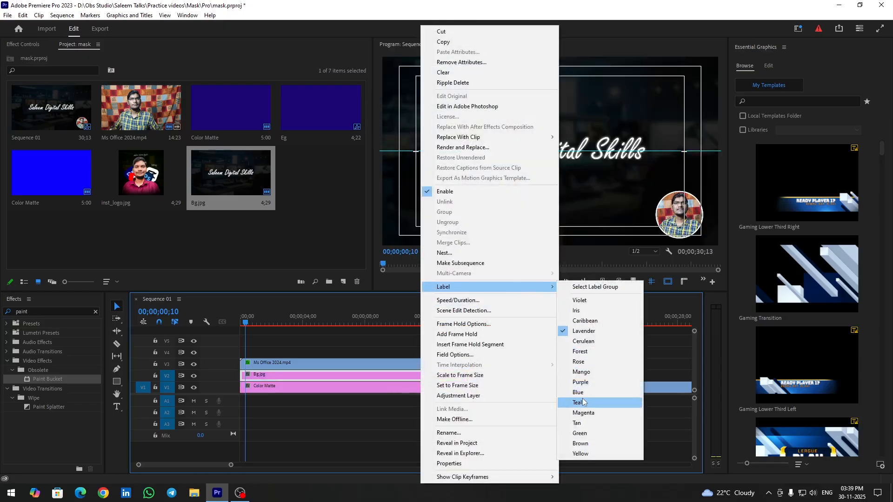
click(589, 422)
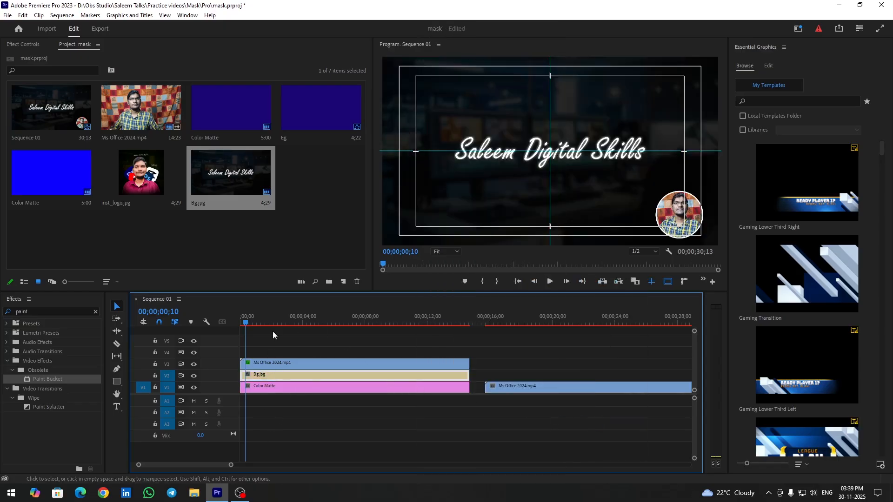
Clear the effects search and inspect the outlined circle over the new background at 150% magnification
click(96, 312)
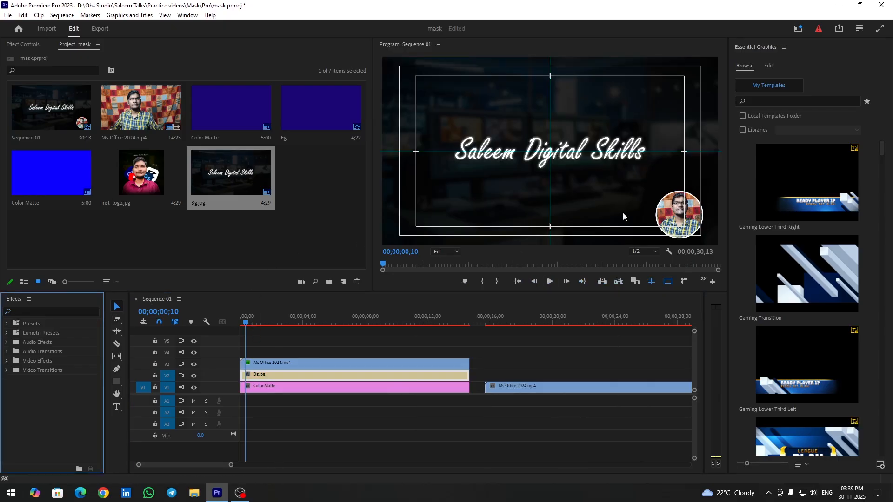
click(456, 252)
click(451, 324)
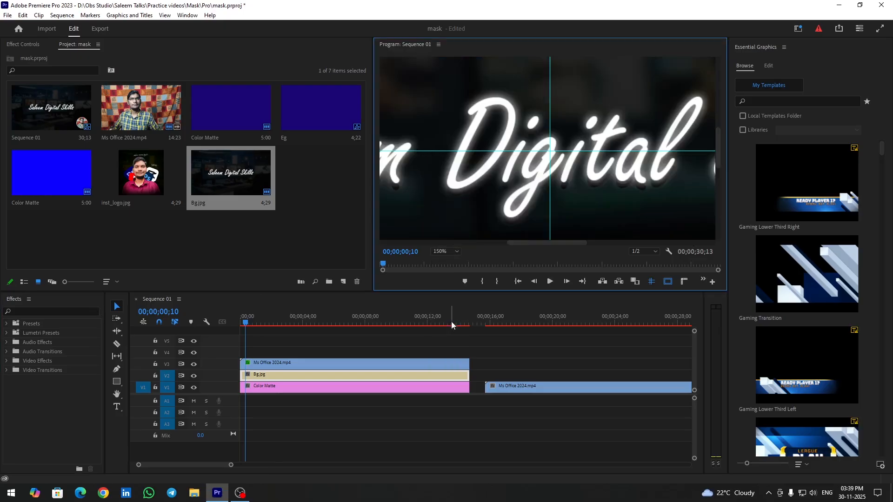
click(700, 242)
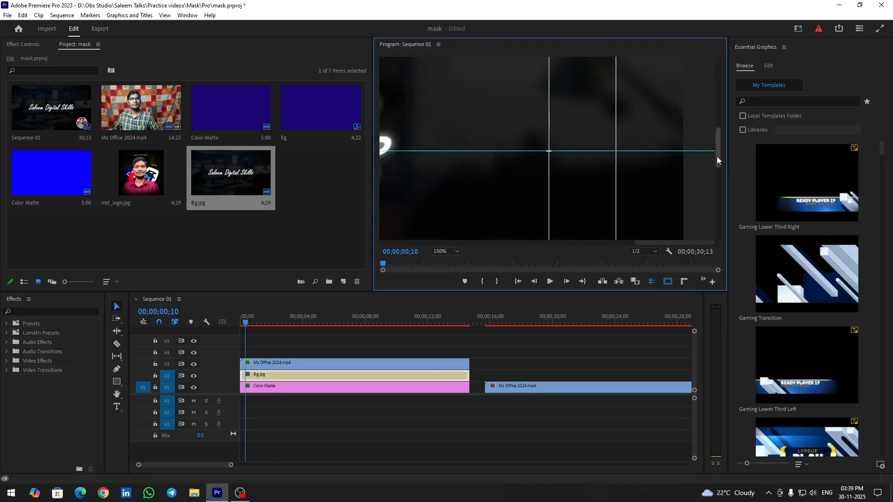
drag(717, 157, 718, 223)
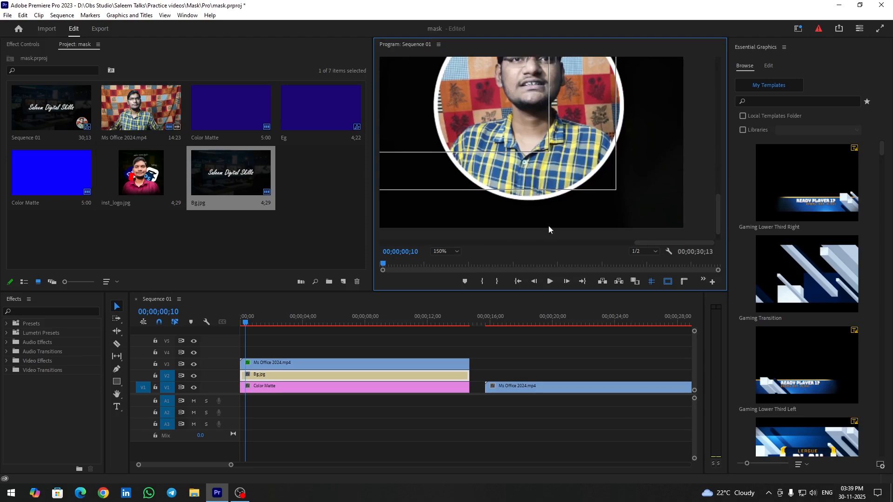
Change the Drop Shadow color of the circular Ms Office 2024.mp4 clip on V3 to white
drag(716, 220, 716, 218)
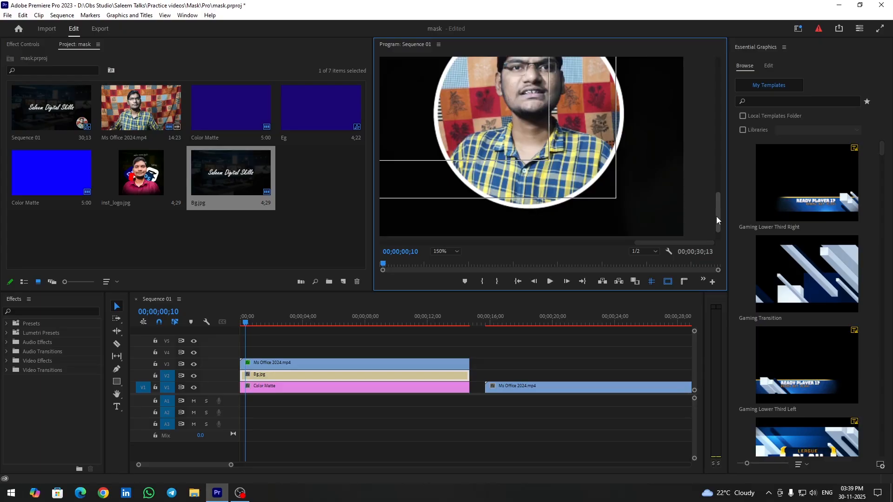
click(23, 45)
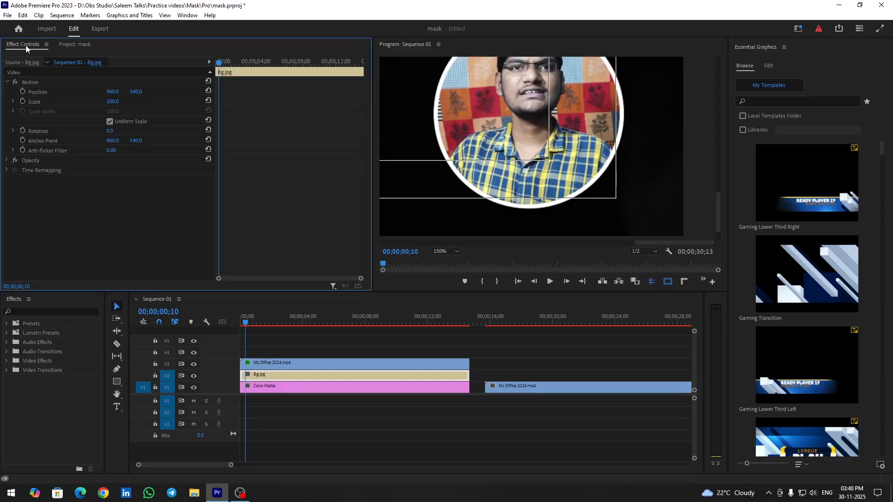
click(286, 363)
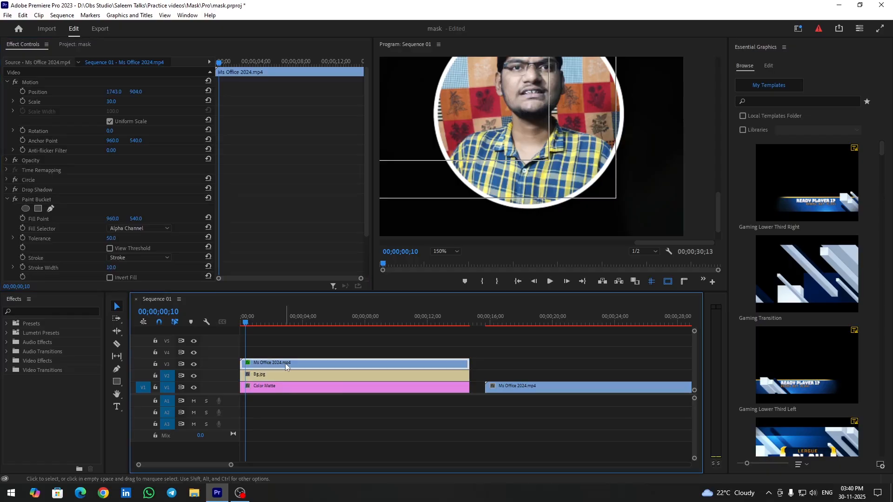
scroll(90, 230, down, 2)
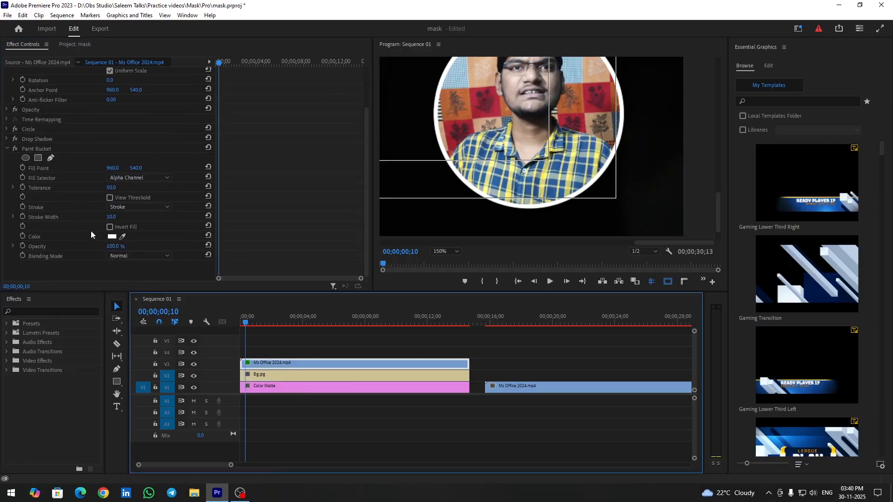
click(8, 149)
click(7, 191)
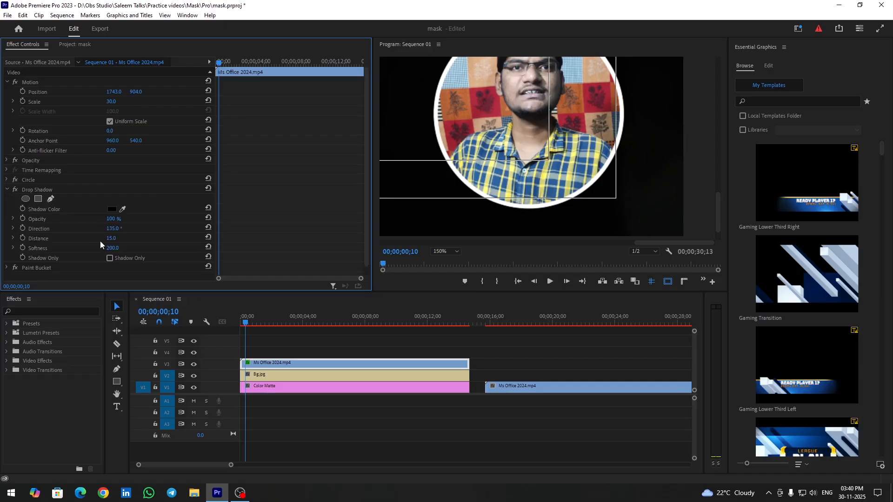
click(112, 209)
click(335, 305)
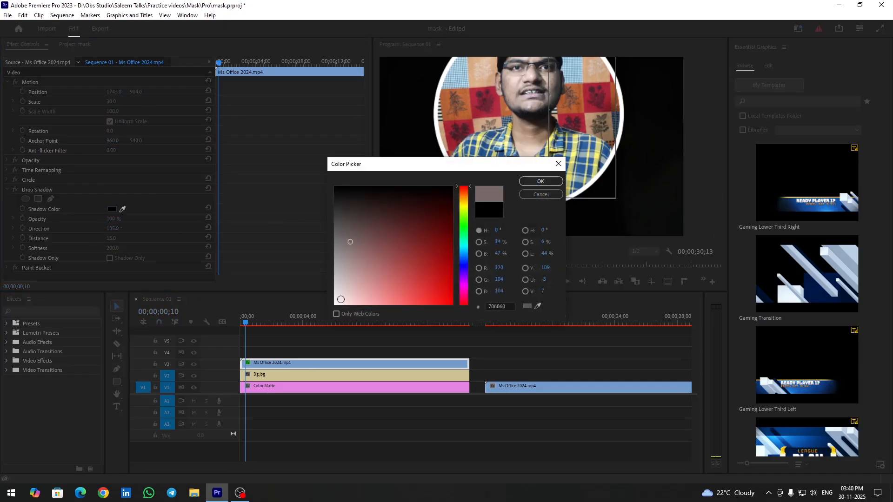
click(540, 182)
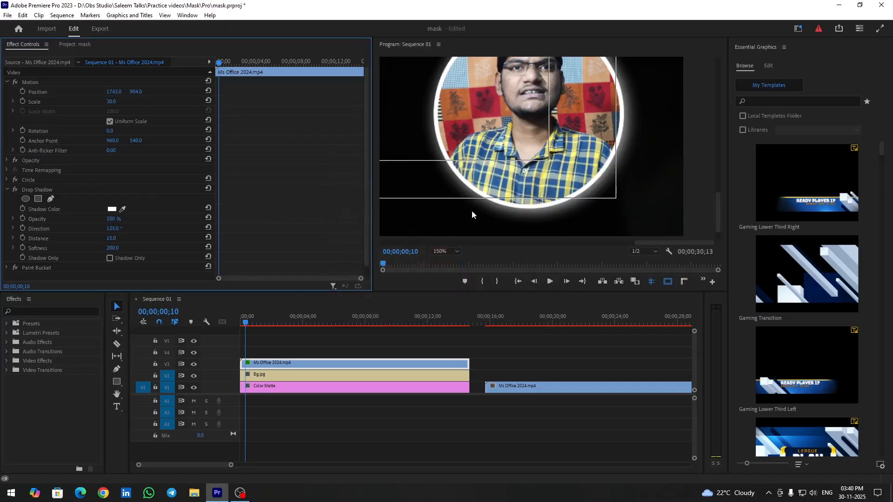
Fit the preview to the monitor, hide the safe margins and guides, and check the composite full screen
click(456, 251)
click(456, 257)
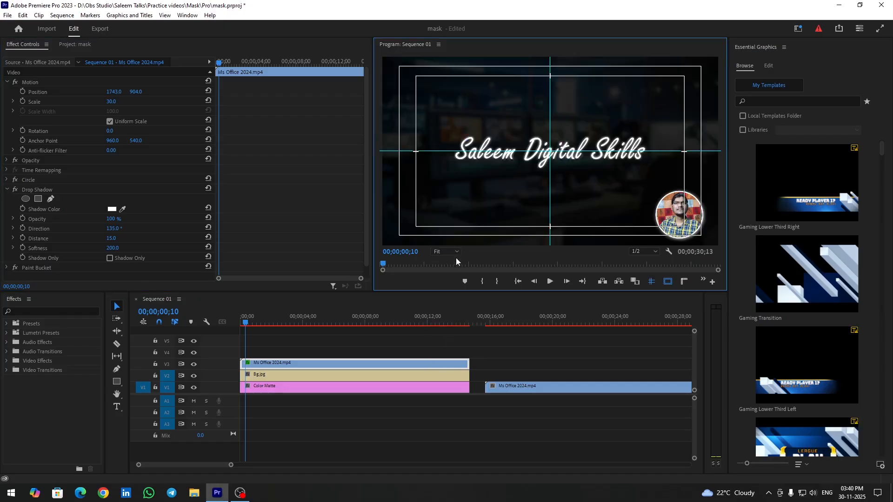
click(880, 29)
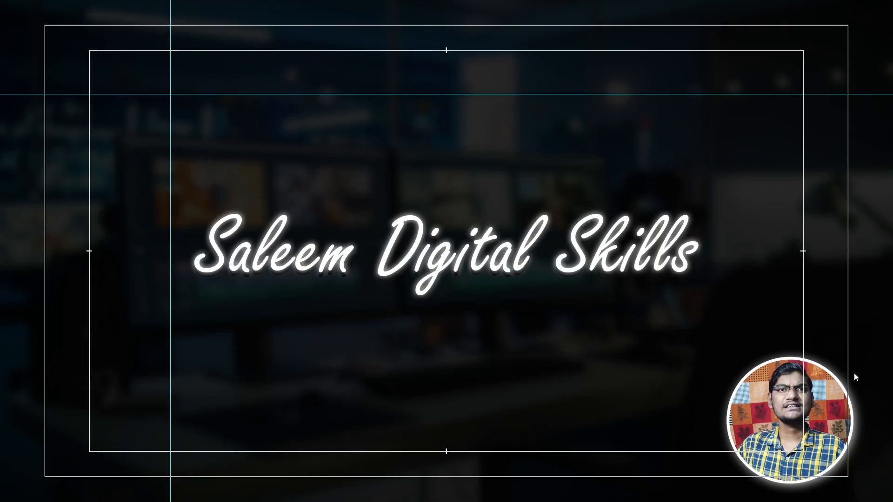
key(Escape)
click(666, 284)
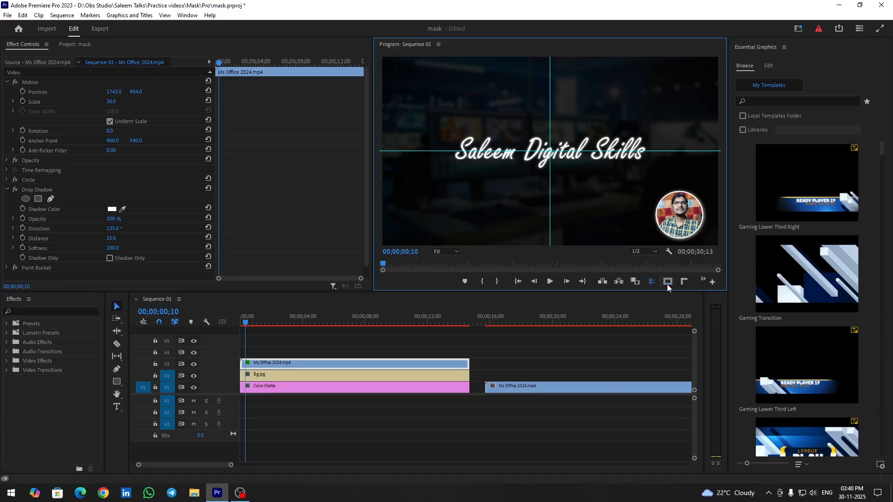
click(649, 283)
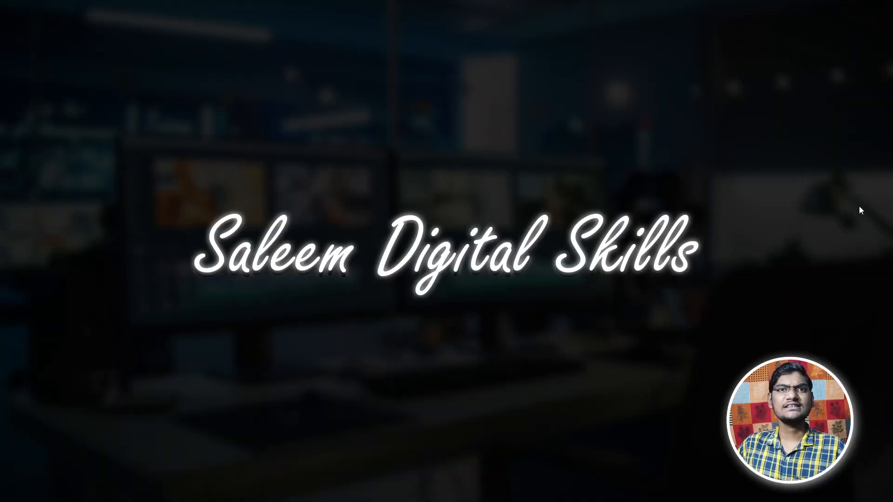
key(ctrl+grave)
key(ctrl+grave)
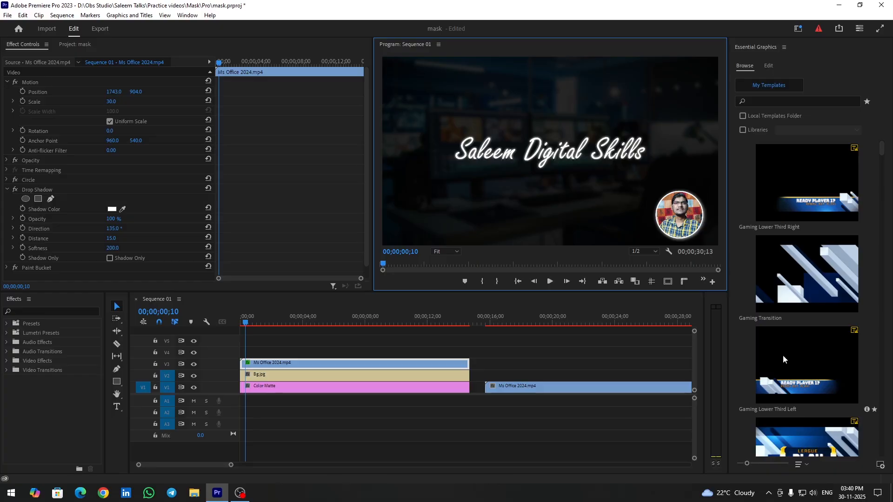
Inspect the circular clip at 100% magnification and set the vertical center of its Circle effect to 504
click(455, 254)
click(447, 314)
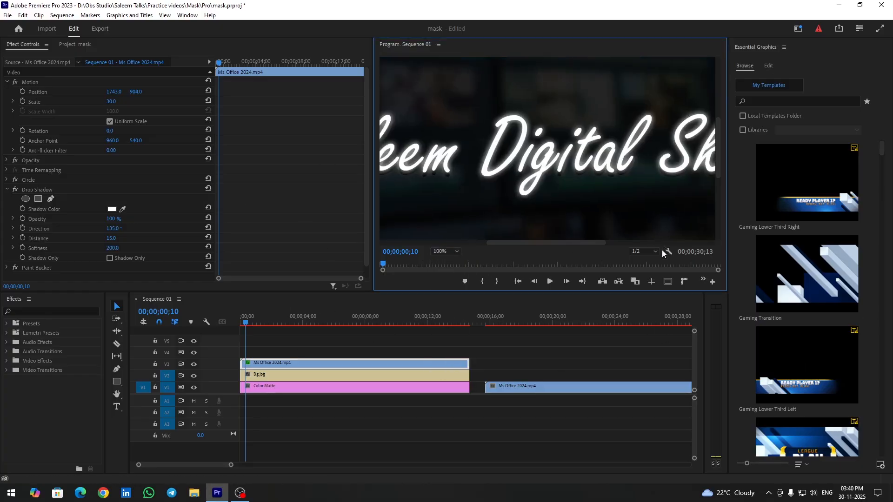
drag(558, 246, 668, 245)
drag(716, 155, 715, 221)
click(7, 189)
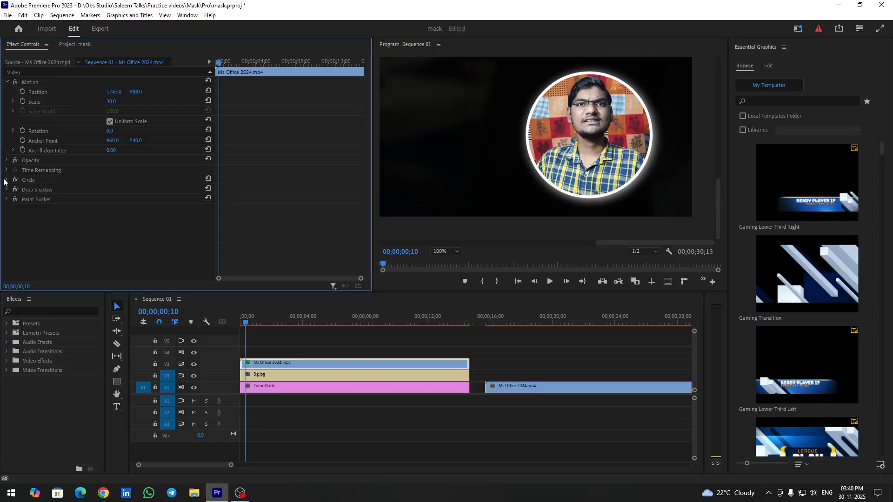
click(10, 179)
click(7, 180)
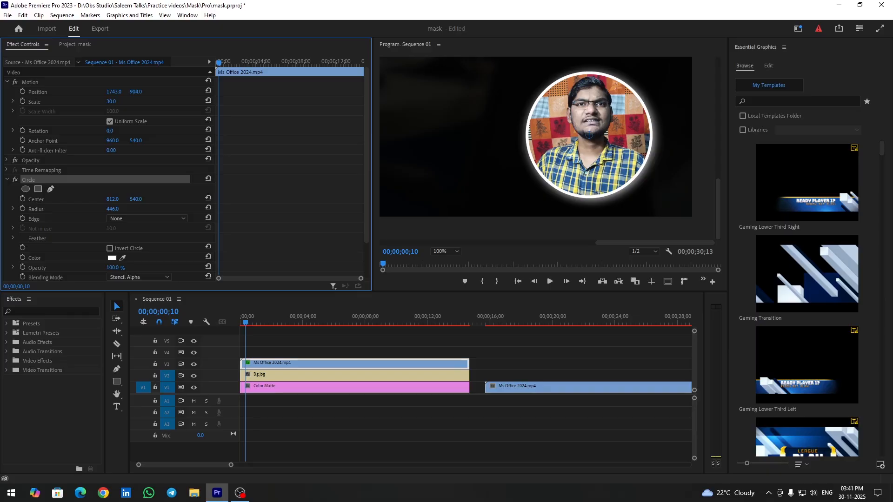
drag(136, 199, 140, 199)
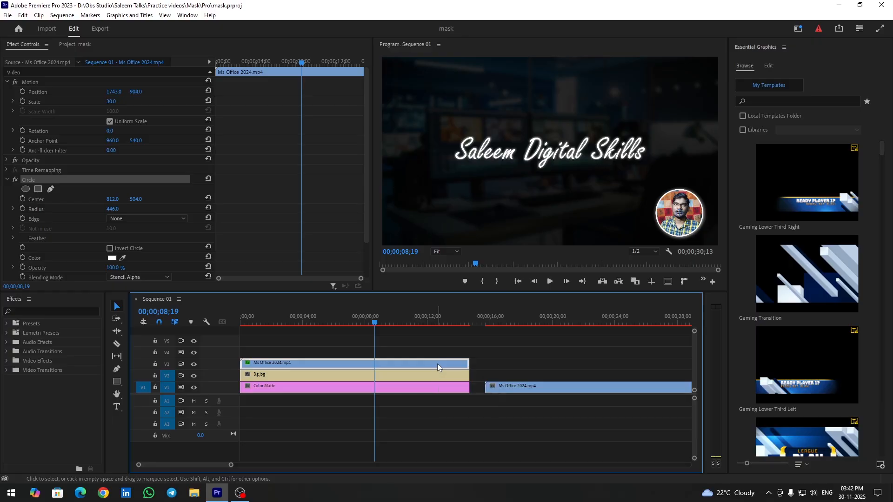
click(7, 180)
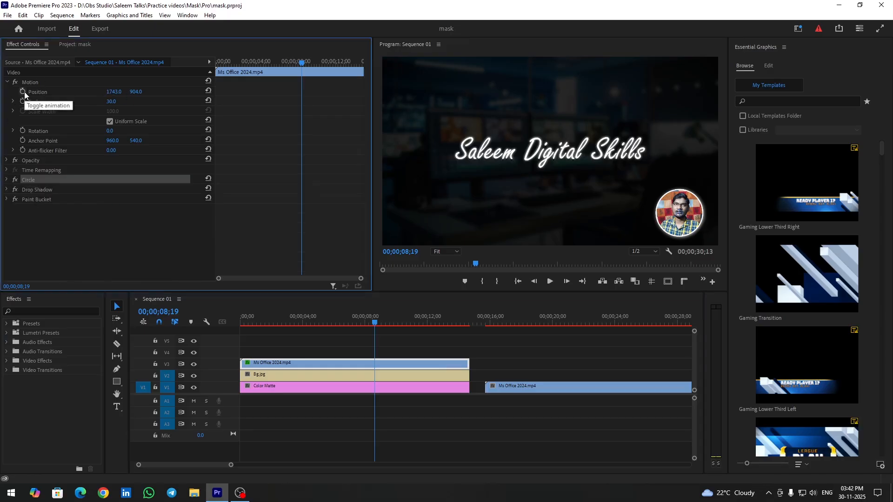
Save the project and move the second Ms Office 2024.mp4 clip from V1 up to V2
drag(268, 323, 235, 322)
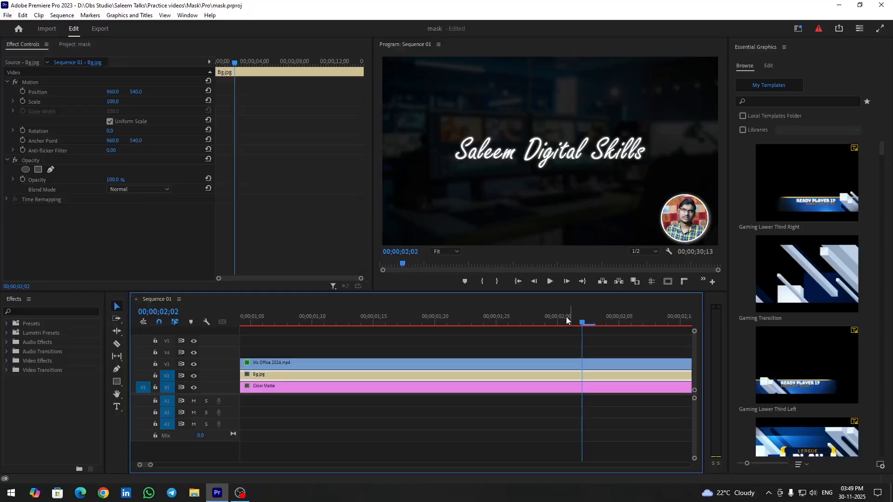
key(ctrl+s)
scroll(593, 357, down, 6)
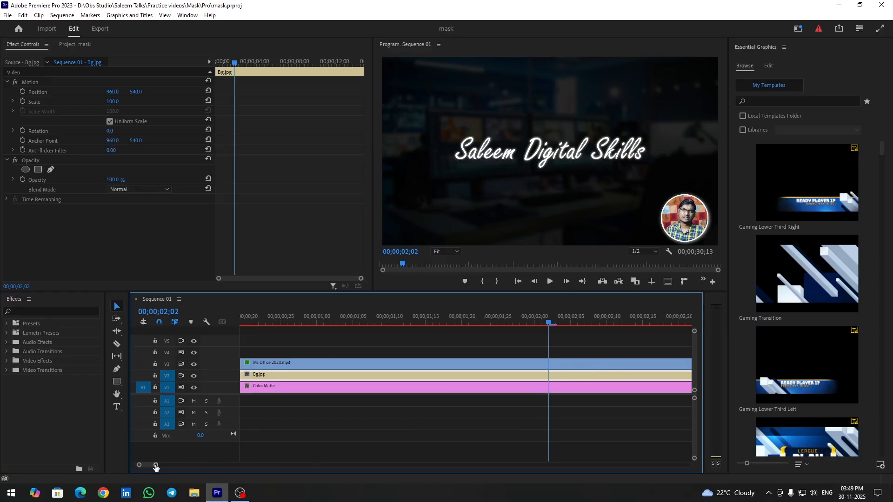
drag(156, 464, 271, 465)
click(371, 319)
click(376, 319)
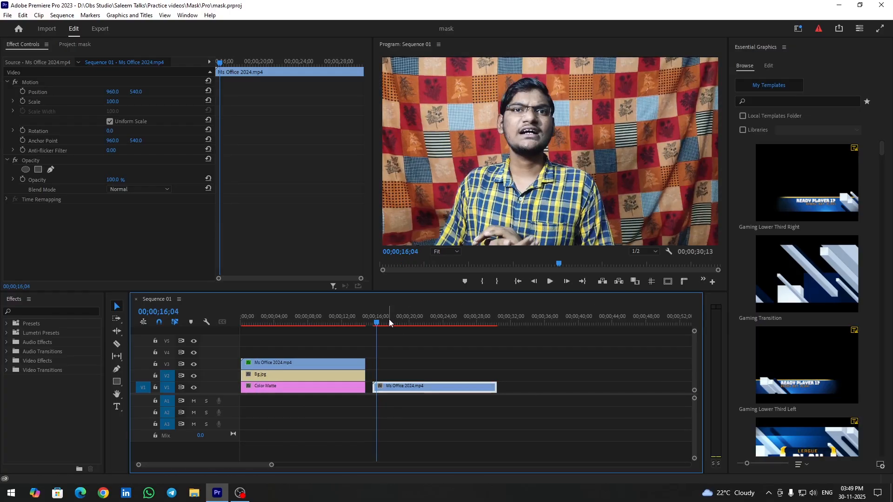
drag(403, 386, 404, 376)
Duplicate Bg.jpg onto V1 directly beneath the second Ms Office 2024.mp4 clip and save the project
click(302, 375)
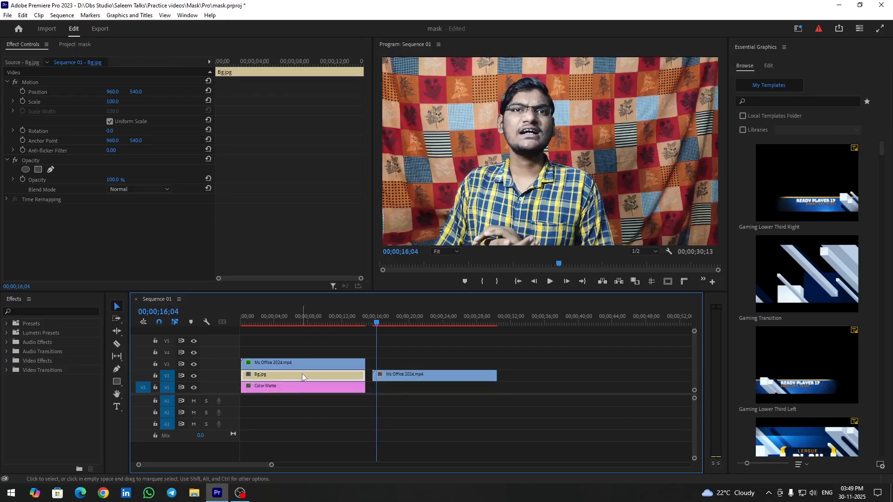
drag(302, 376, 432, 395)
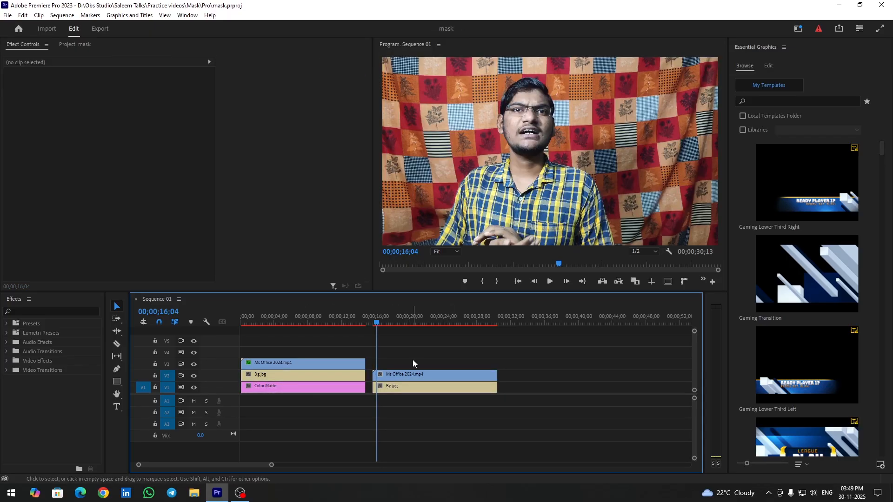
key(ctrl+s)
Replace the Bg.jpg copy on V1 under the second clip with Wave motion.mp4, aligned to that clip's start
click(299, 317)
click(312, 372)
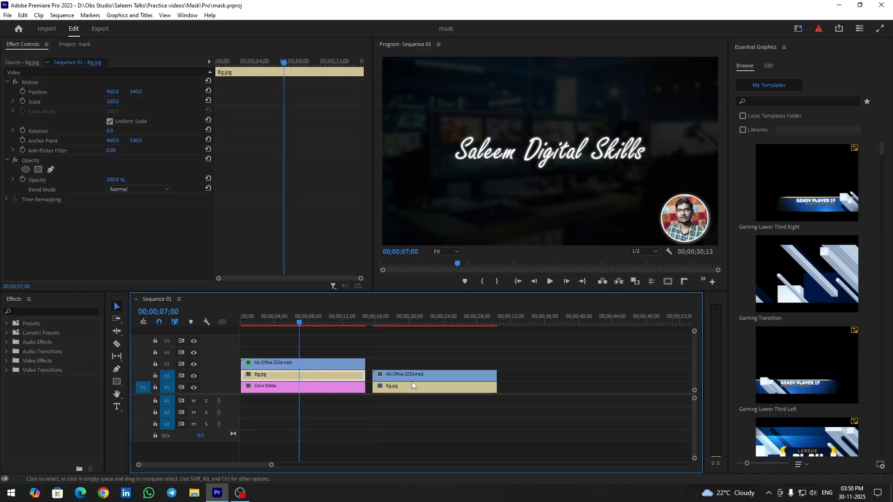
click(399, 317)
click(421, 391)
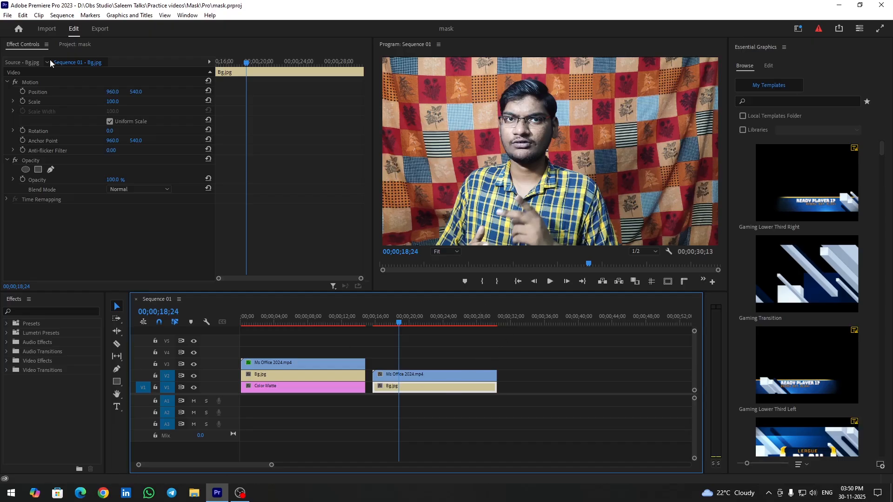
click(73, 46)
click(354, 184)
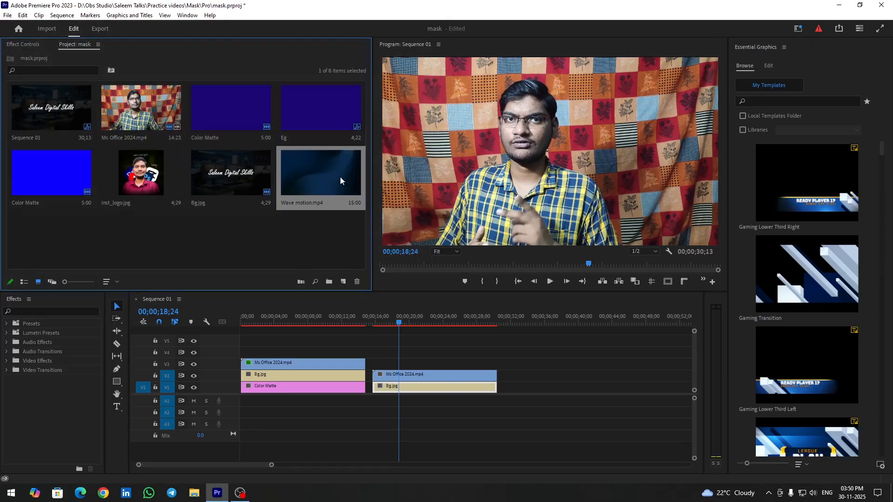
drag(317, 175, 385, 400)
key(Delete)
click(524, 325)
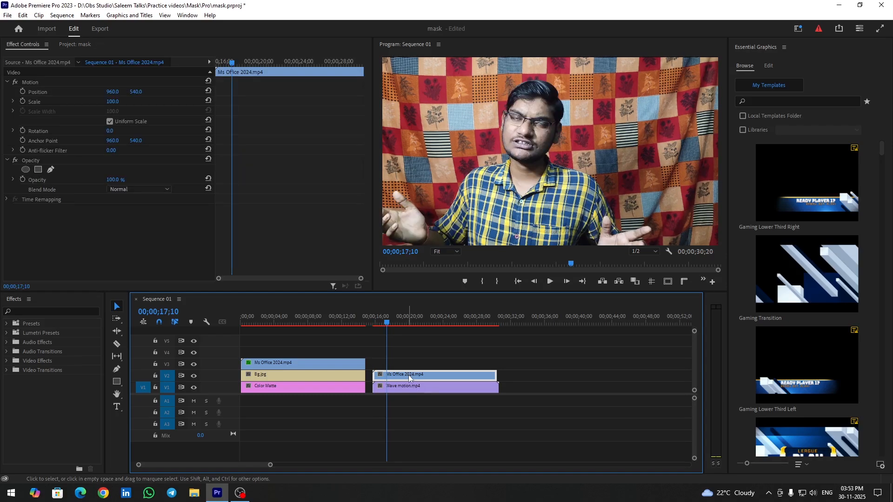
Find the Crop effect and apply it to the second Ms Office 2024.mp4 clip on V2
click(46, 311)
text(c)
text(rop)
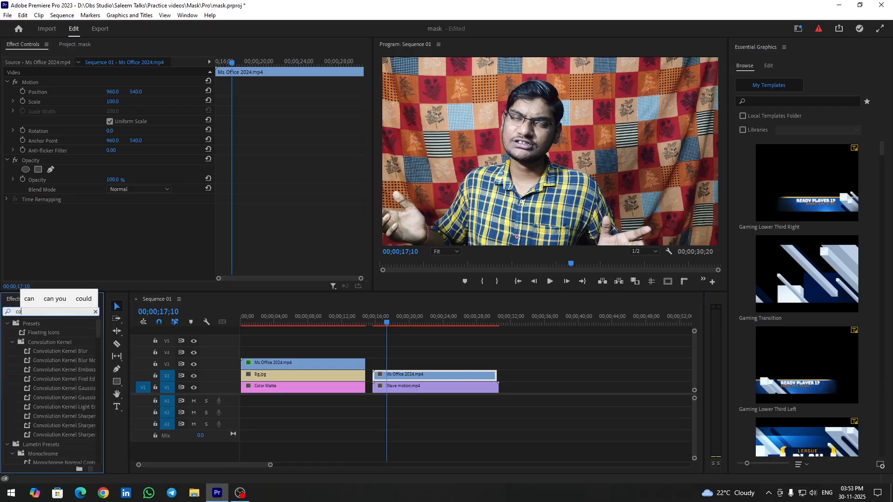
drag(39, 378, 415, 378)
Crop the second Ms Office 2024.mp4 clip by 20% on its left side and 35% on its right side
scroll(49, 249, down, 2)
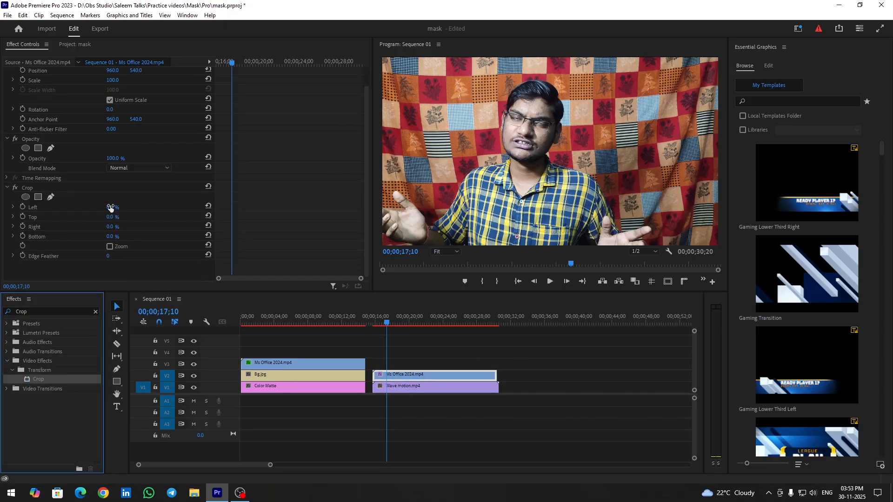
drag(104, 205, 203, 226)
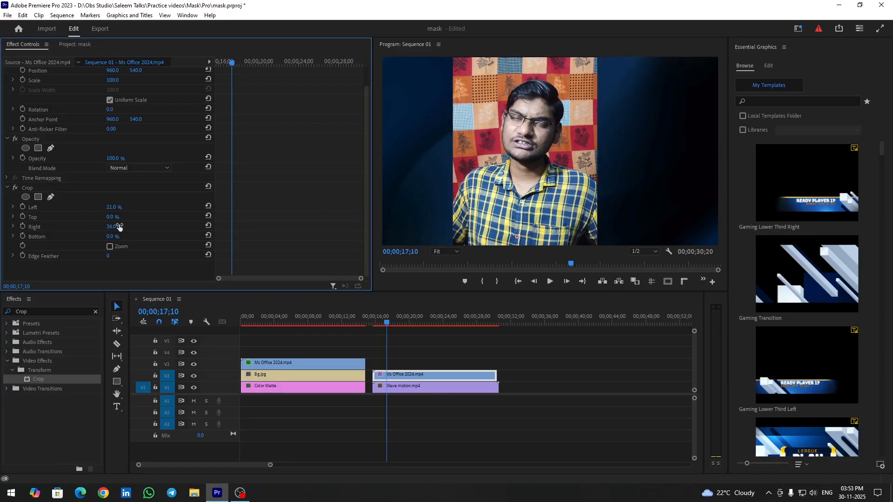
click(112, 226)
text(35)
key(Return)
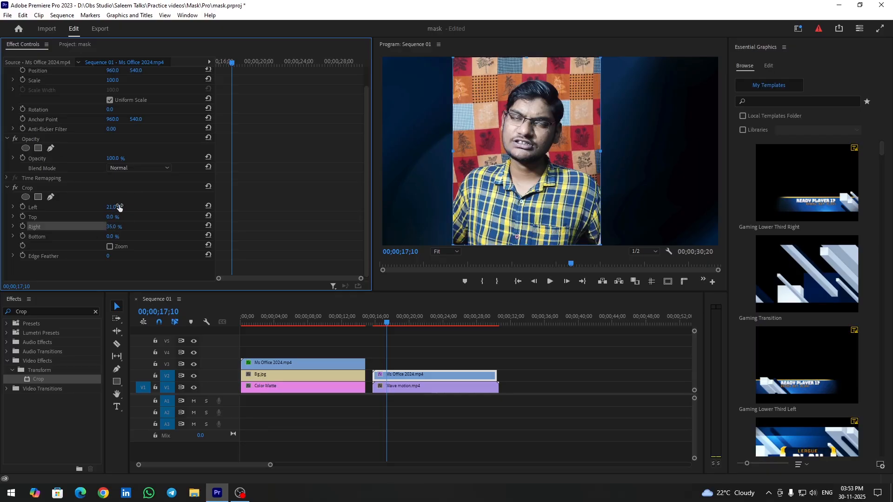
click(114, 207)
text(20)
key(Return)
Show the safe margins, set the clip's Crop Top to 5%, and move the playhead to 00;00;16;12
drag(111, 218, 116, 218)
click(668, 281)
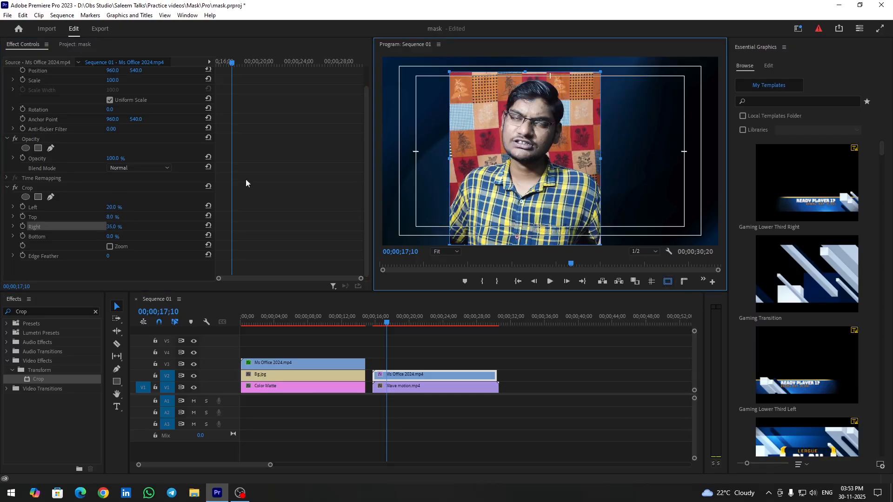
click(111, 217)
text(5)
key(Return)
click(380, 322)
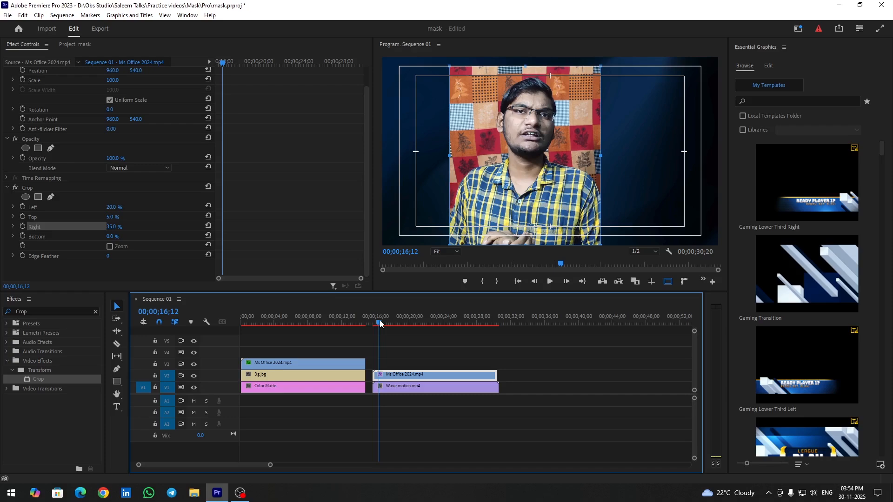
Find the Roughen Edges effect and apply it to the cropped Ms Office 2024.mp4 clip
click(95, 312)
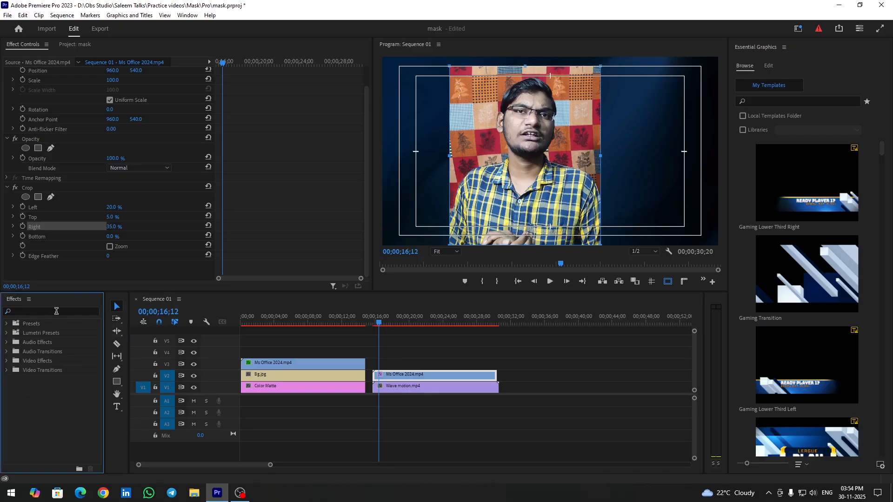
click(56, 311)
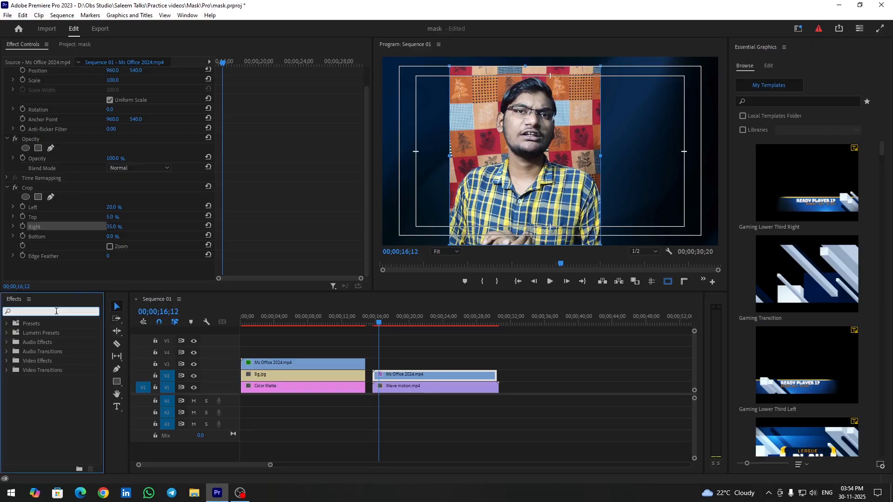
text(rough)
double_click(50, 379)
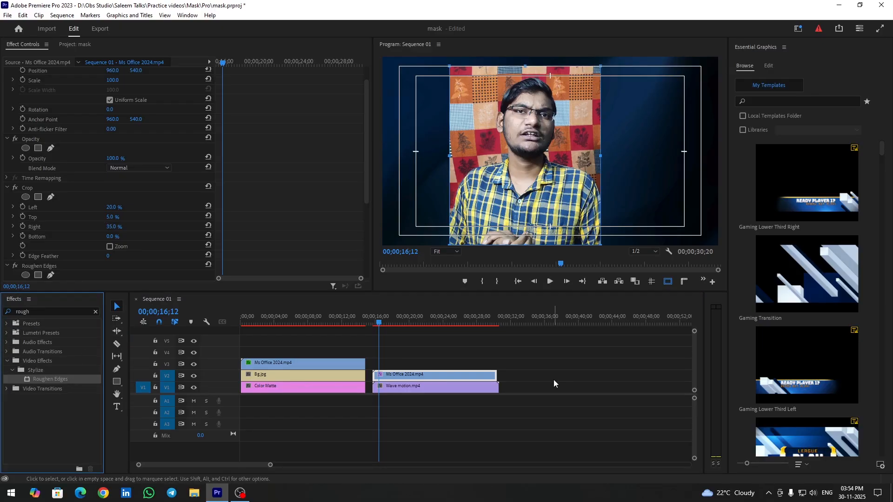
Set the clip's Roughen Edges Border to 182 and Fractal Influence to 0
scroll(116, 243, down, 4)
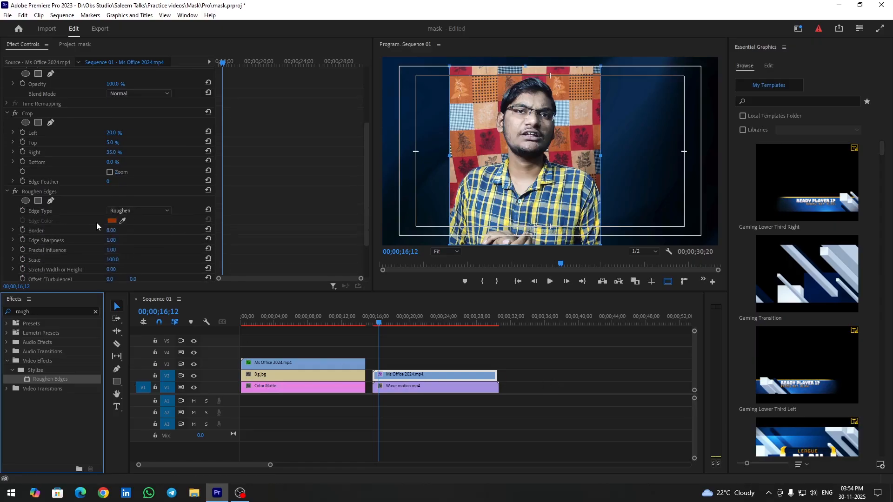
click(7, 114)
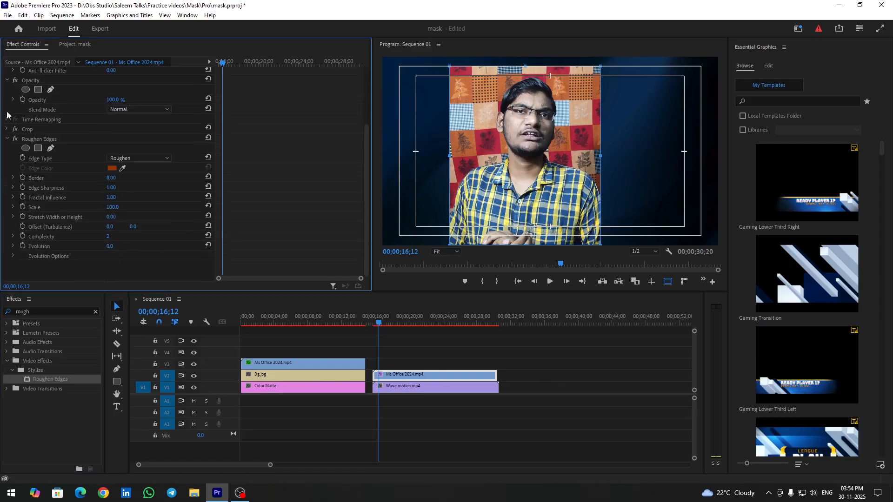
drag(109, 181, 119, 178)
click(119, 177)
text(200)
key(Return)
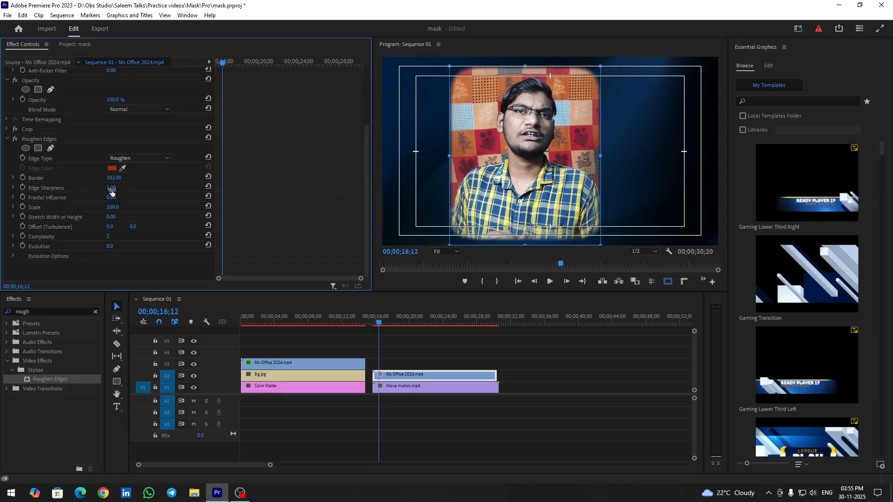
Try Edge Sharpness values of 10 and 0 on the clip's Roughen Edges effect
drag(112, 187, 130, 188)
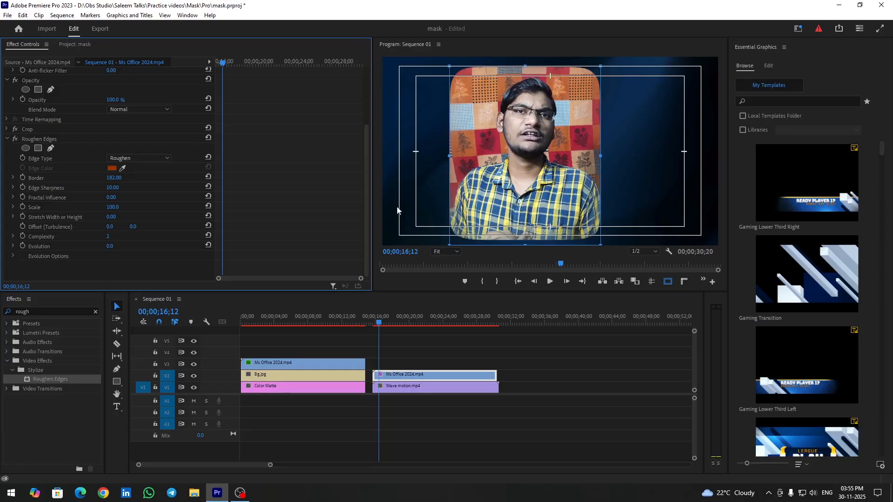
drag(112, 188, 70, 188)
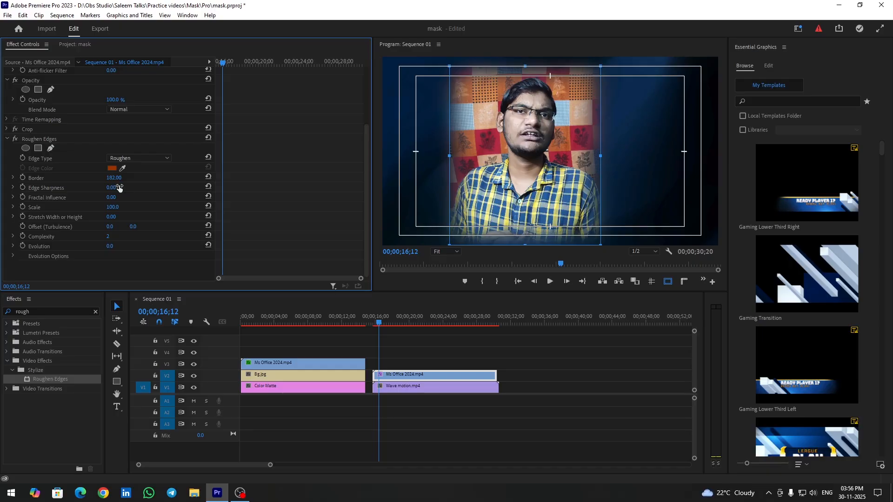
click(120, 187)
text(10)
key(Return)
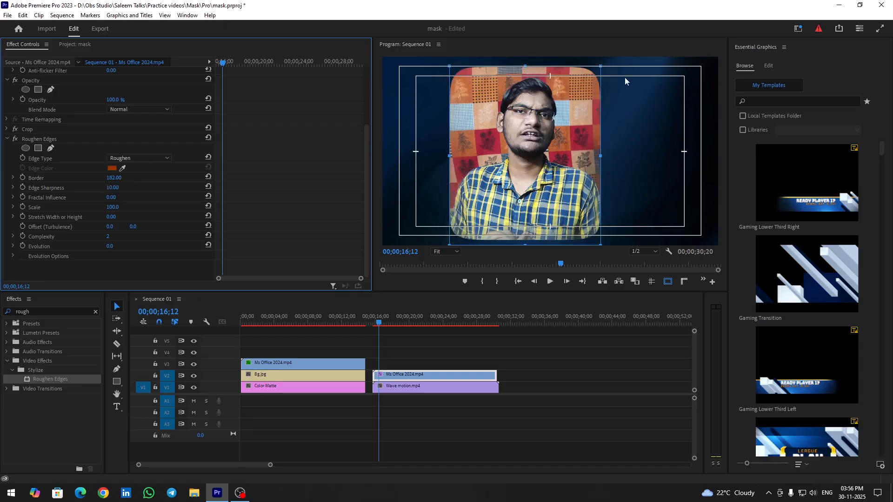
Set the Roughen Edges Edge Sharpness to 5 and Border to 150, and preview the frame full screen
click(119, 186)
text(5)
key(Return)
click(114, 178)
text(150)
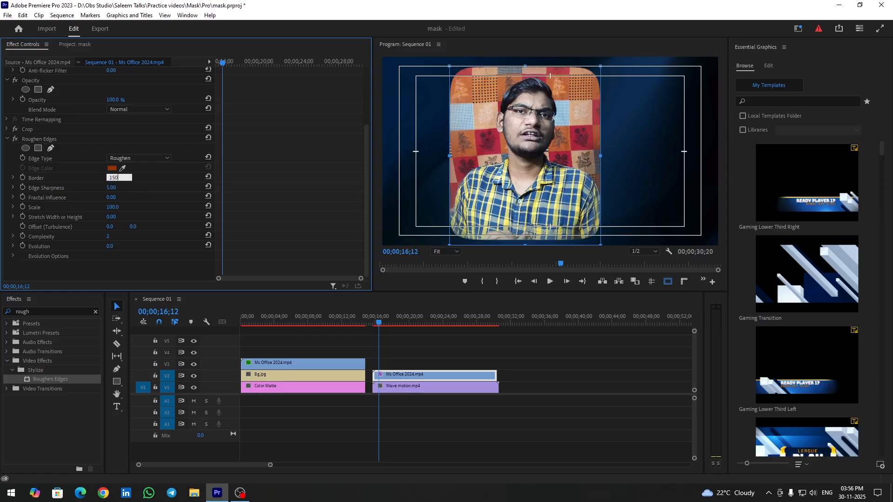
key(Return)
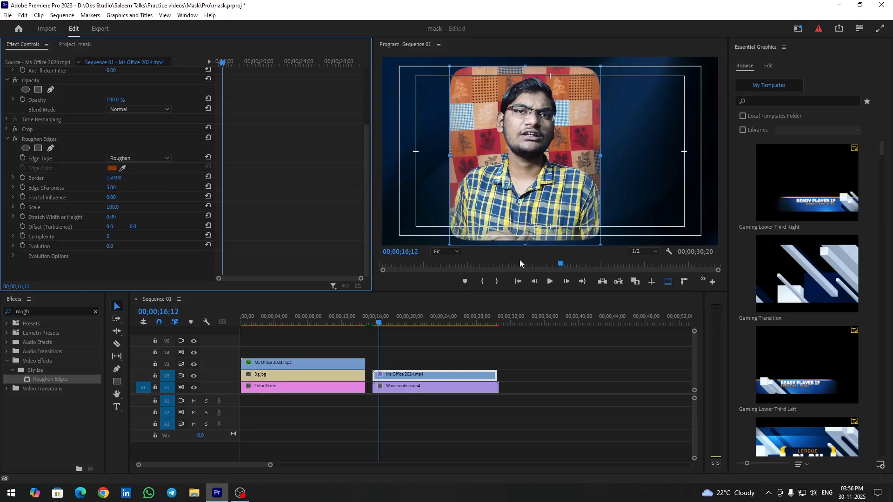
click(879, 28)
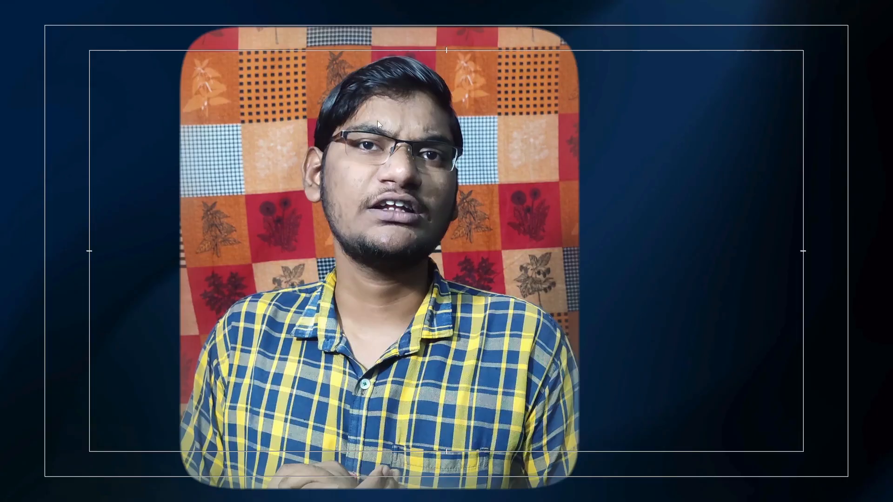
key(Escape)
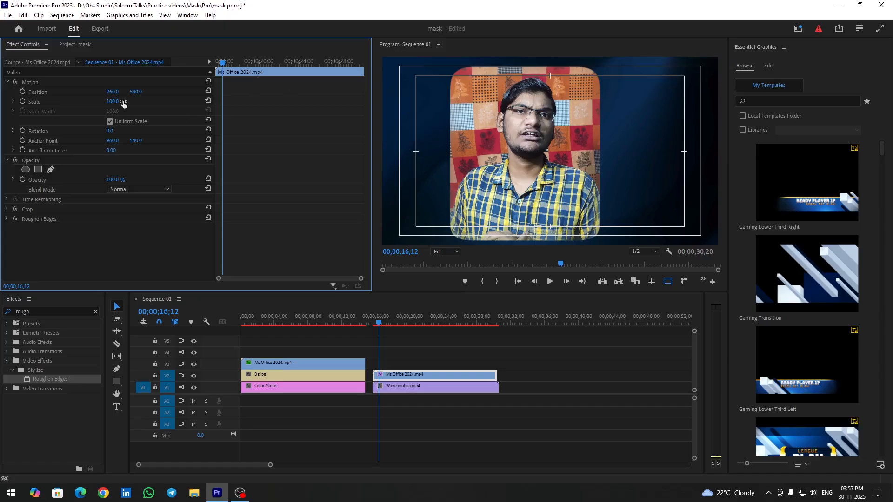
Scale the cropped clip to 50% and move it to the frame's lower-right area, at about 1669, 725
click(38, 82)
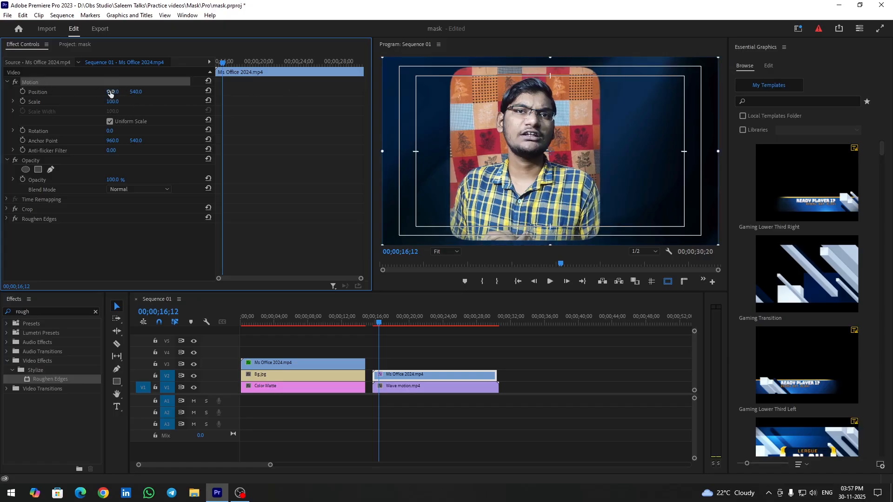
drag(112, 92, 279, 92)
drag(112, 101, 149, 91)
drag(136, 91, 222, 92)
click(670, 156)
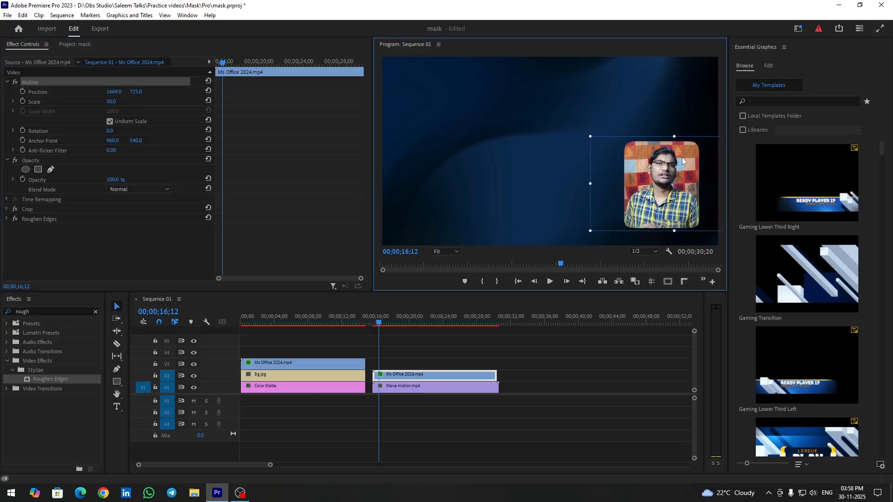
Set the clip's Position to 1650, 710 and check its placement against the safe margins full screen
drag(136, 91, 131, 92)
click(135, 92)
text(710)
click(114, 91)
text(1650)
key(Return)
key(ctrl+grave)
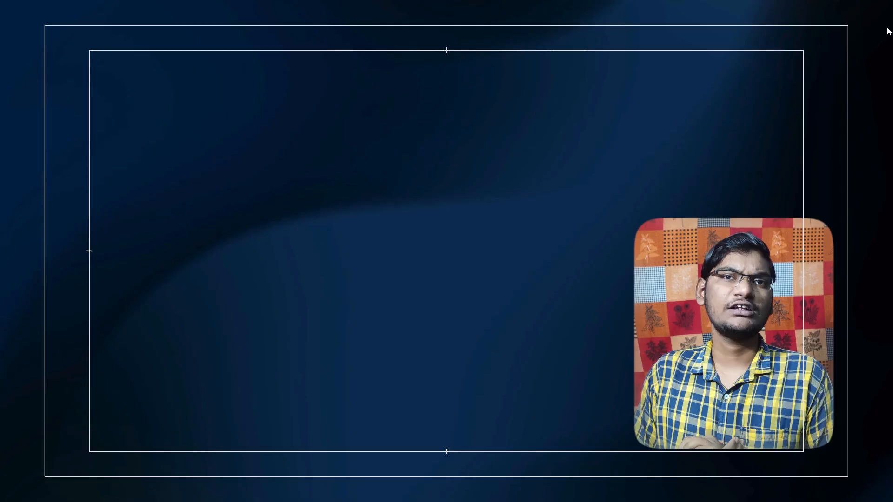
key(ctrl+grave)
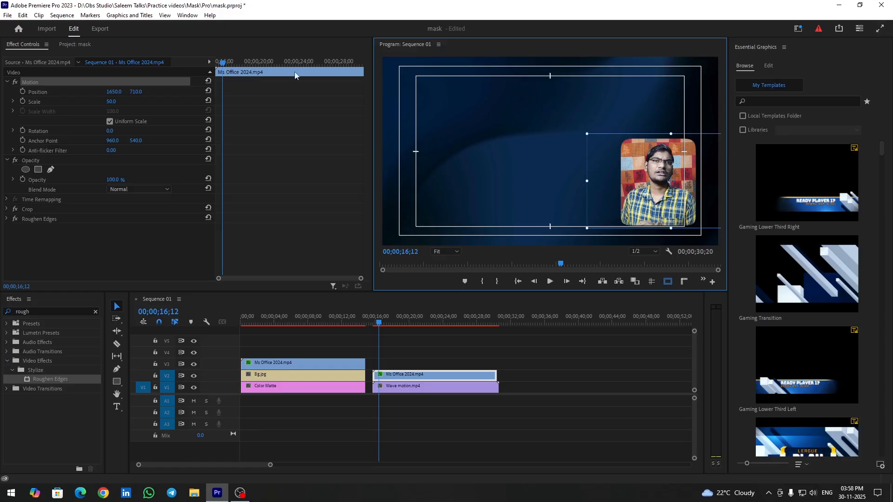
Check the circular overlay at 00;00;11;27 for comparison and return the playhead to 00;00;16;12
click(400, 355)
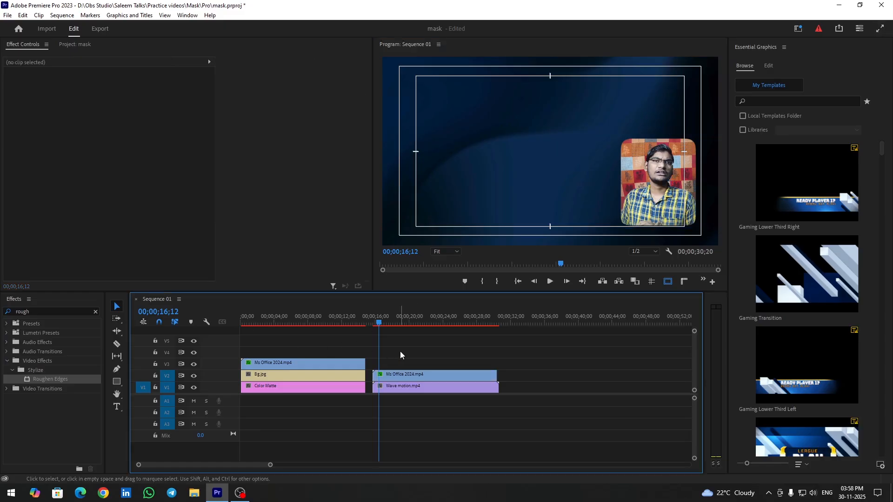
click(341, 321)
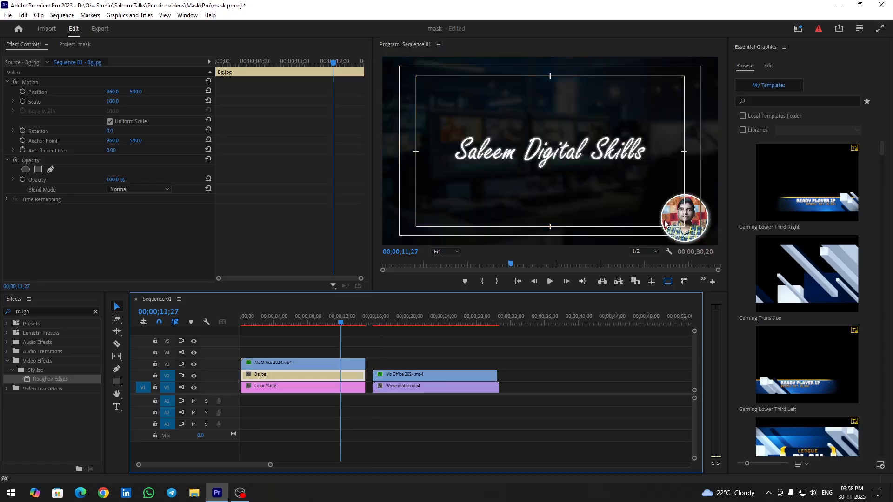
click(380, 324)
Apply the Drop Shadow effect to the second Ms Office 2024.mp4 clip with 100% Opacity, Distance 10 and Softness 200
click(392, 375)
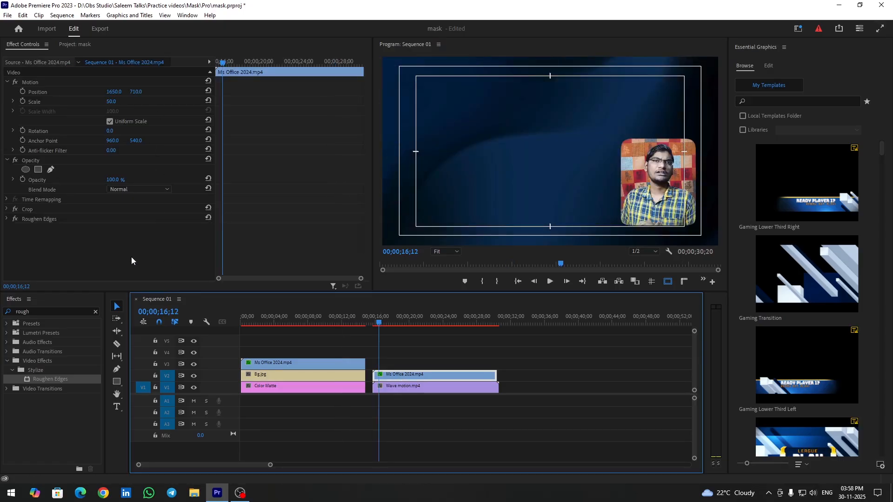
click(96, 312)
click(81, 311)
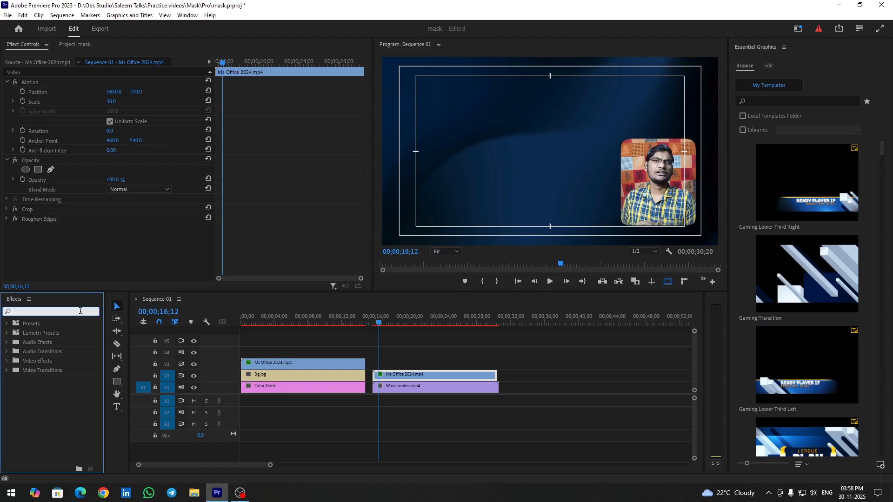
text(drop)
double_click(48, 398)
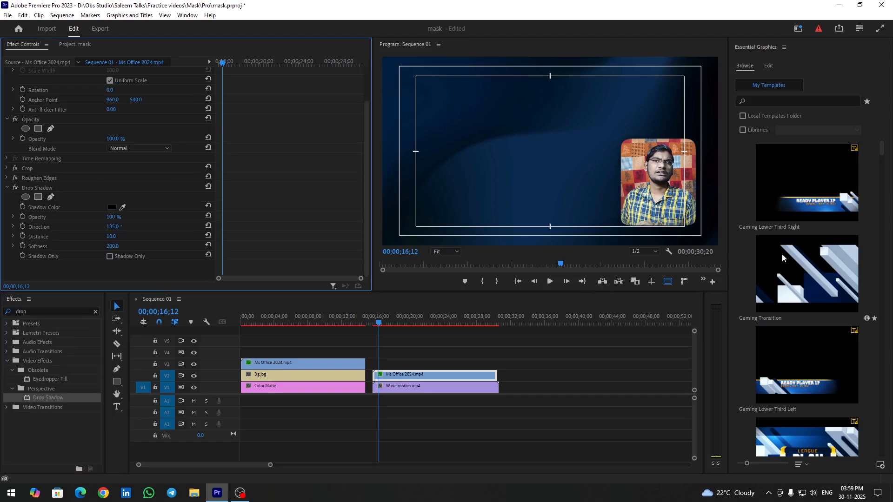
Set the Drop Shadow color of the cropped clip to white
click(112, 208)
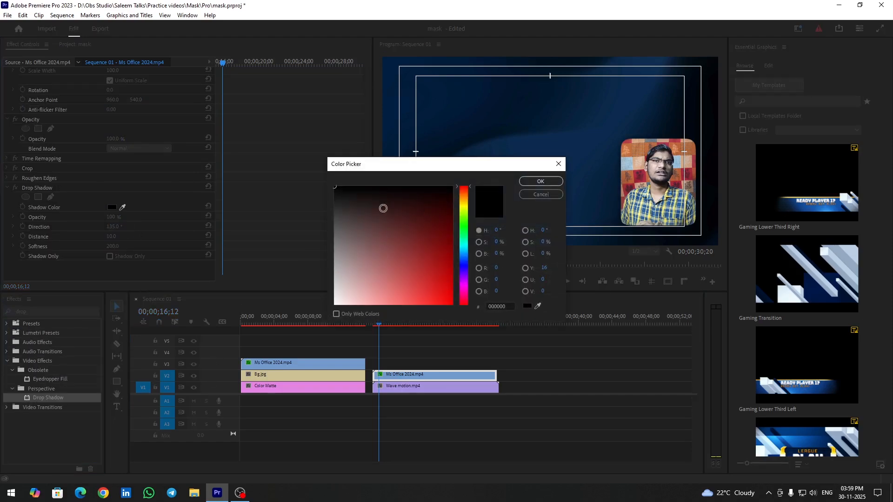
drag(383, 209, 266, 434)
click(530, 181)
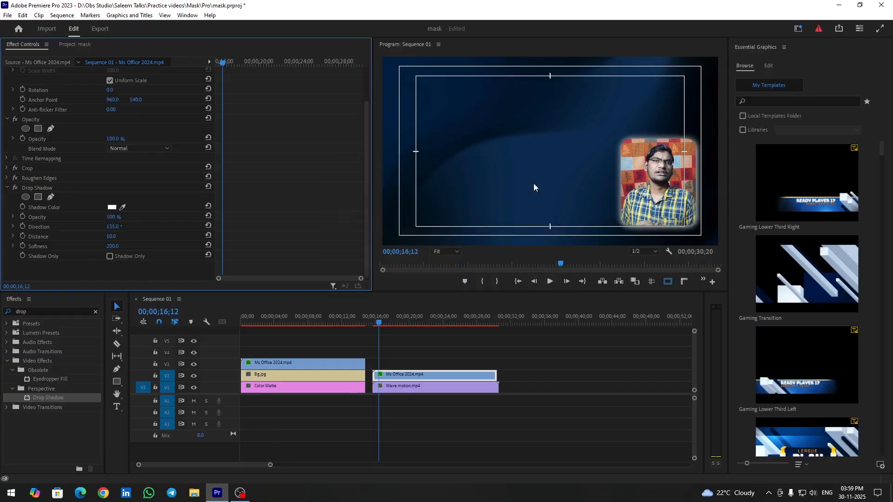
Try yellow FFC600 as the Drop Shadow color, preview it full screen, and restore white
click(113, 207)
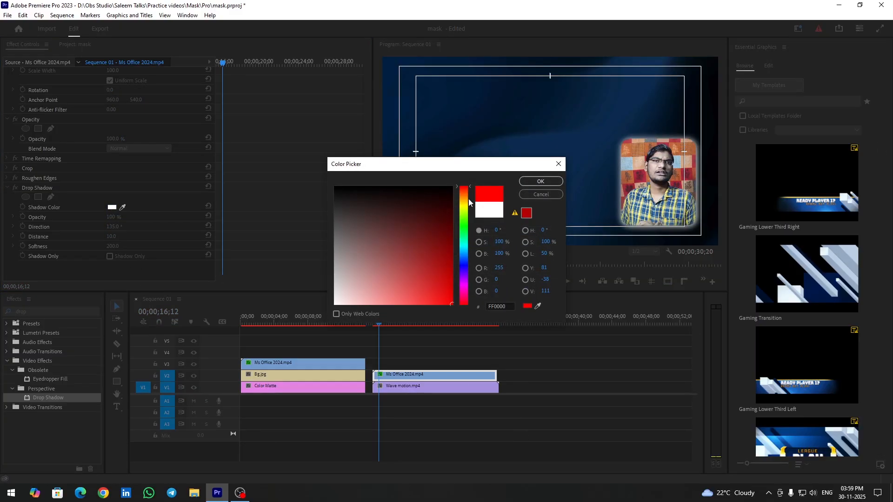
mouse_move(469, 201)
mouse_down()
mouse_move(468, 214)
mouse_move(468, 204)
mouse_up()
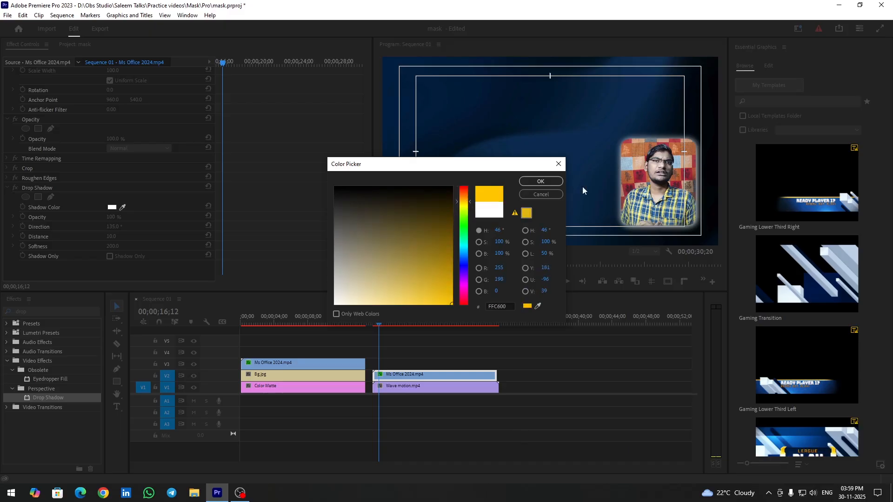
click(540, 181)
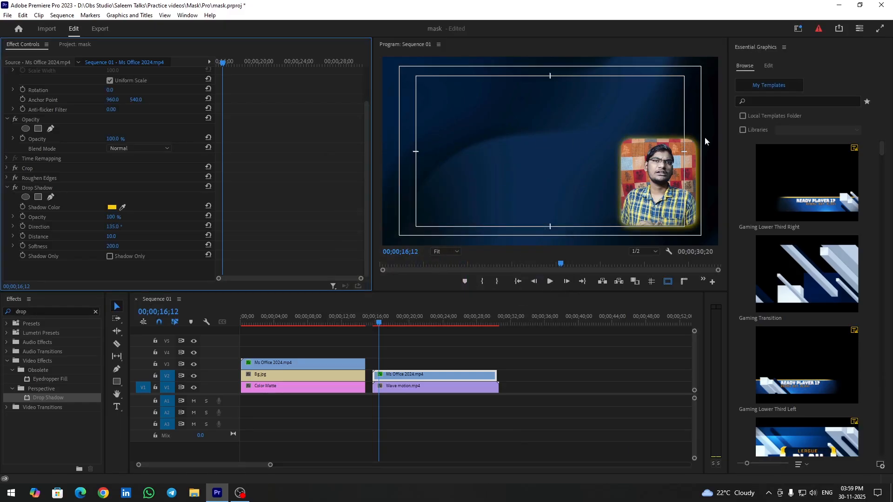
key(ctrl+grave)
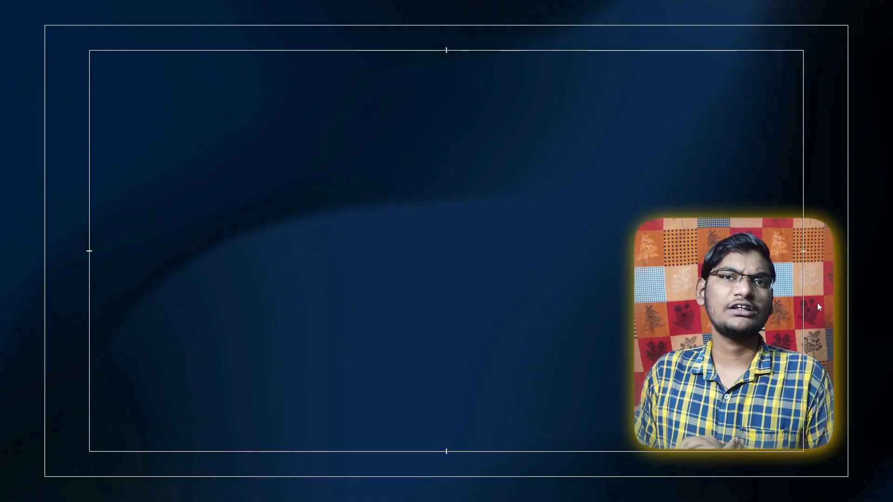
key(Escape)
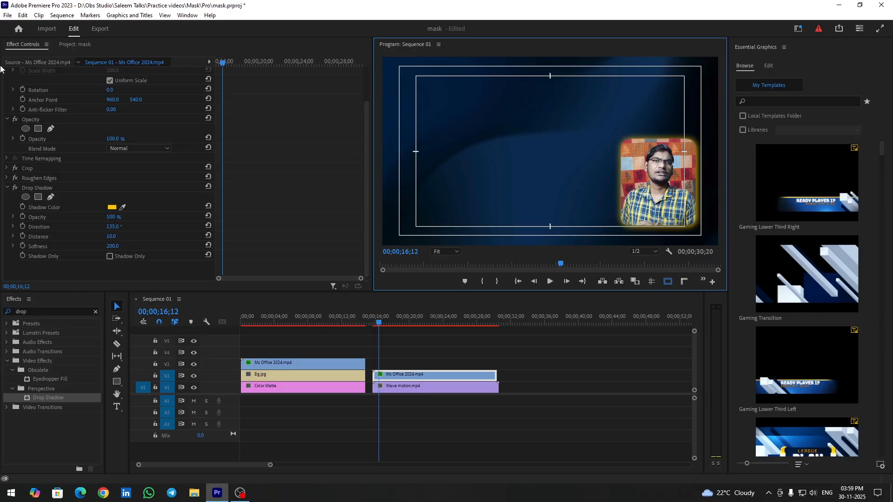
click(112, 207)
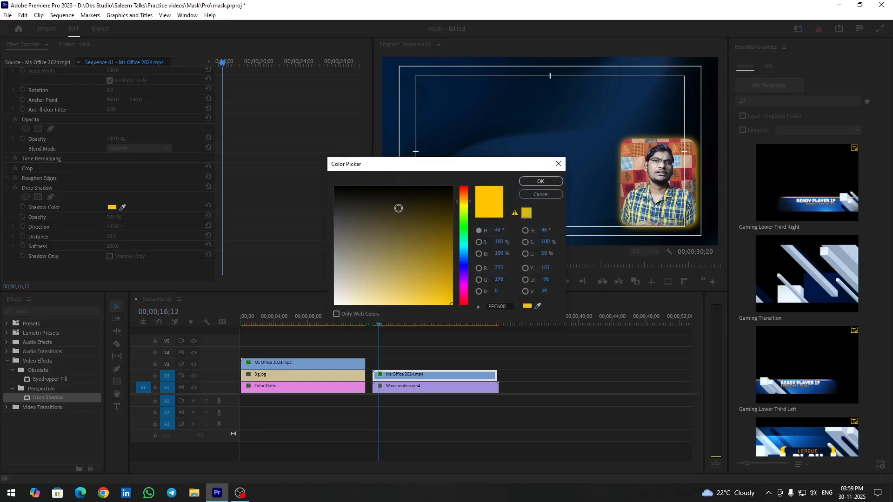
click(540, 181)
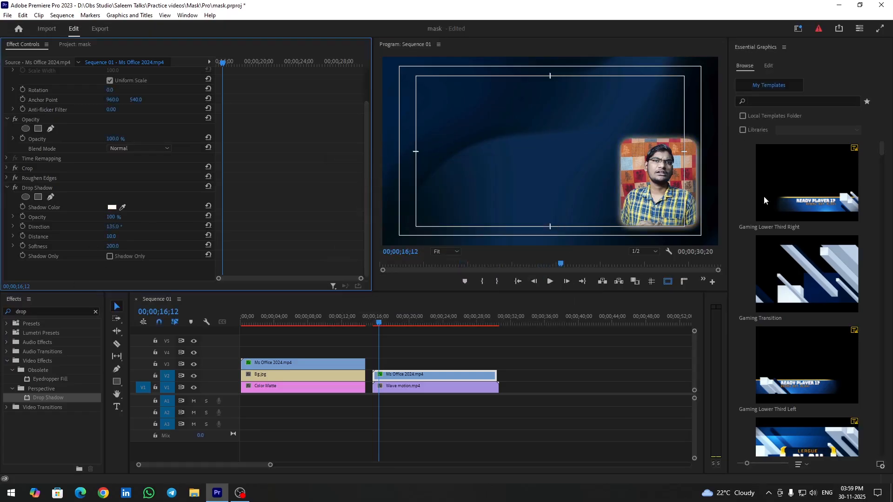
Set the Drop Shadow Distance to 8 and Softness to 150, and preview the glow full screen
drag(112, 238, 116, 236)
click(118, 235)
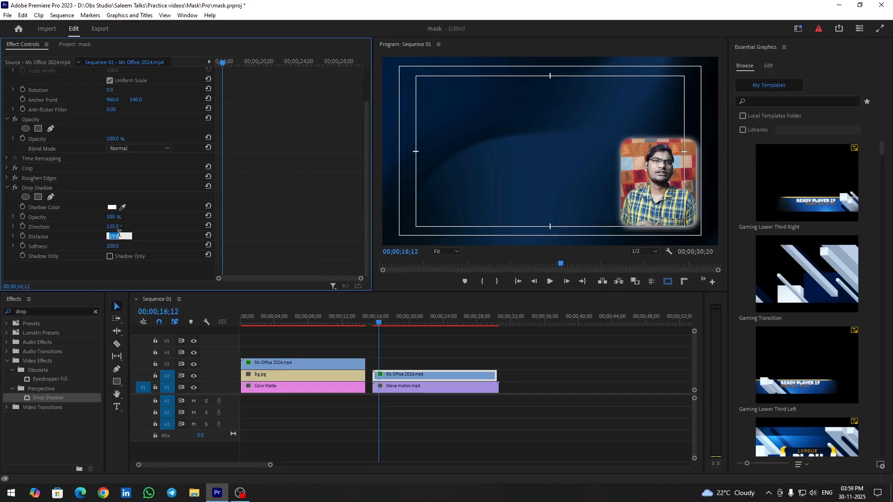
text(8)
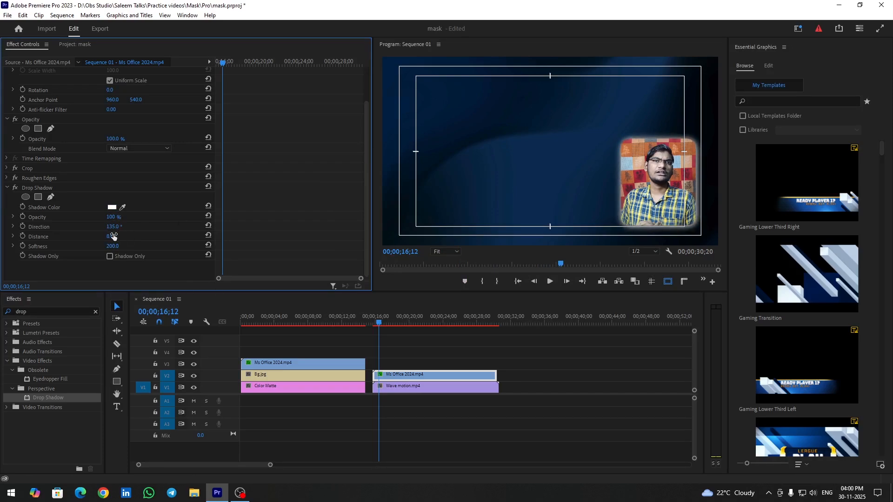
click(120, 244)
text(15)
key(Return)
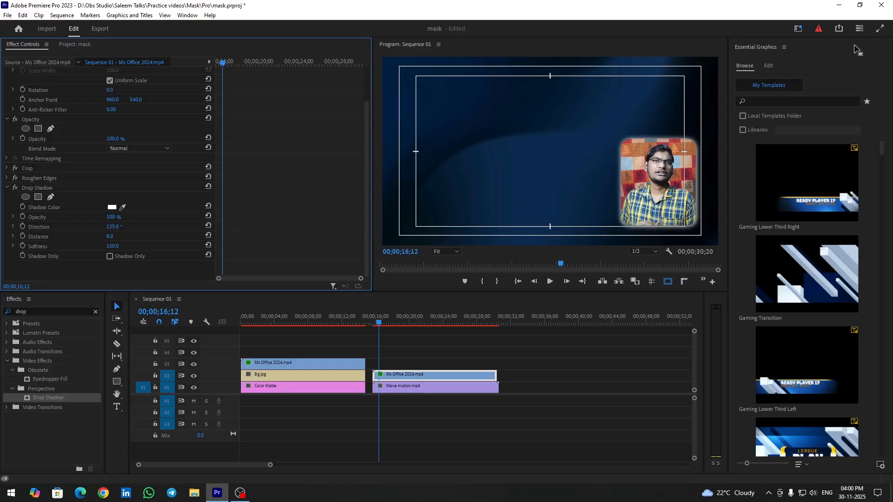
click(879, 29)
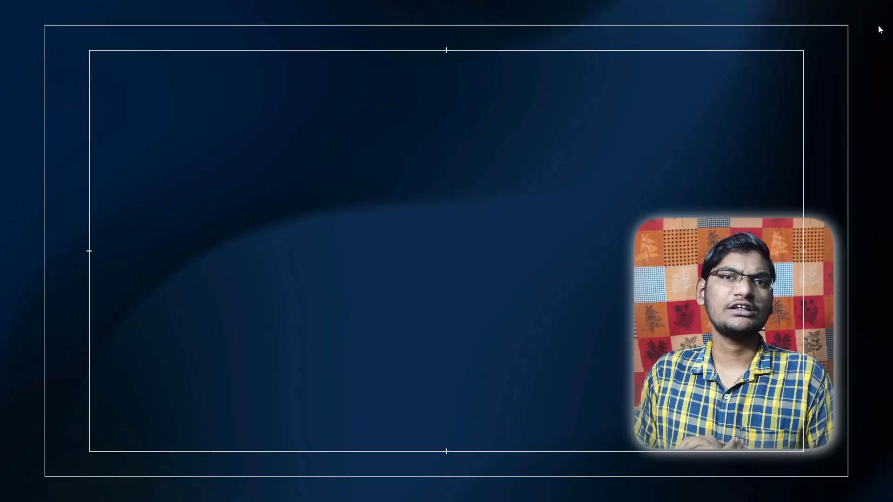
click(879, 29)
drag(112, 220, 119, 218)
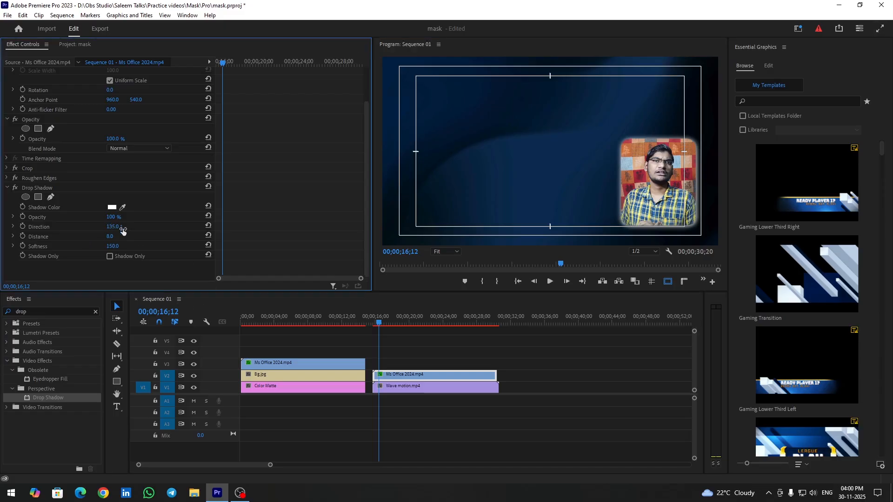
Clear the effects search and collapse the clip's Drop Shadow settings
click(97, 313)
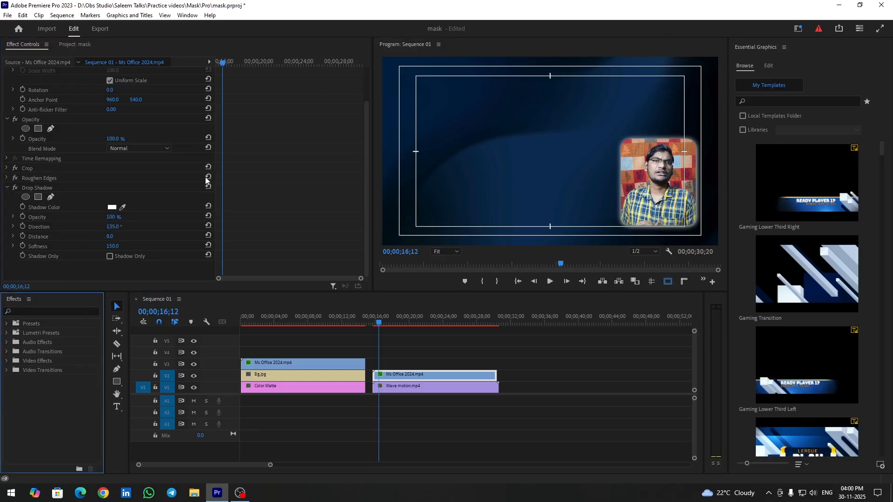
click(7, 189)
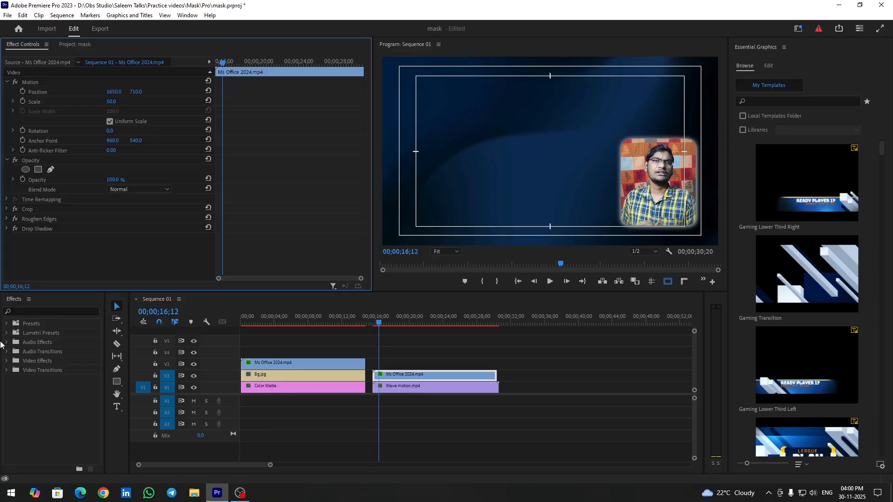
Apply the Paint Bucket effect to the cropped clip with Fill Selector set to Alpha Channel and Stroke set to Stroke
click(28, 312)
text(pain)
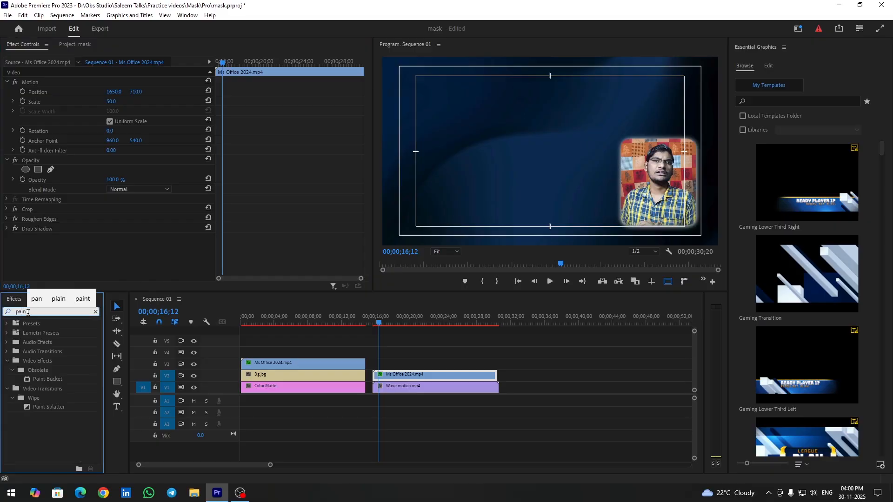
drag(48, 379, 135, 197)
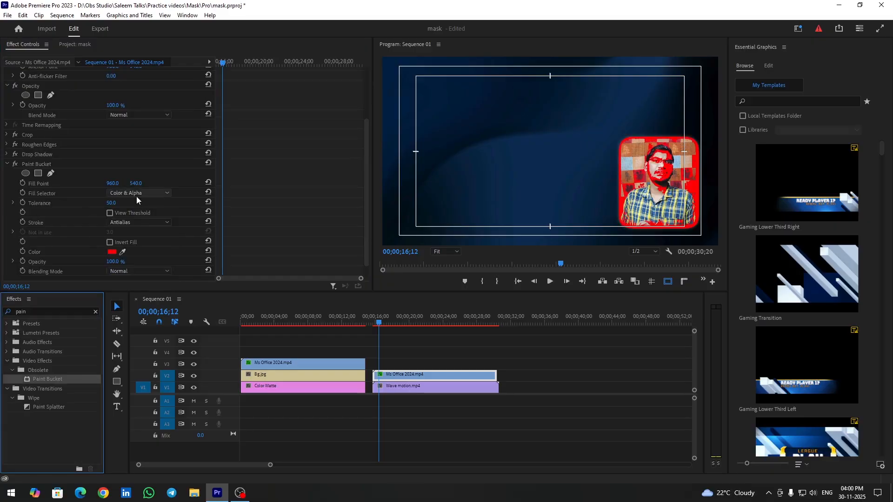
click(135, 192)
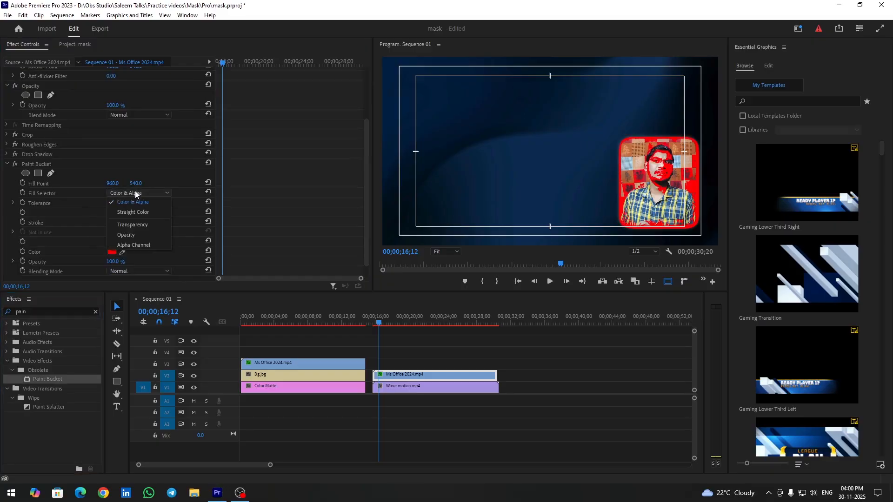
click(128, 244)
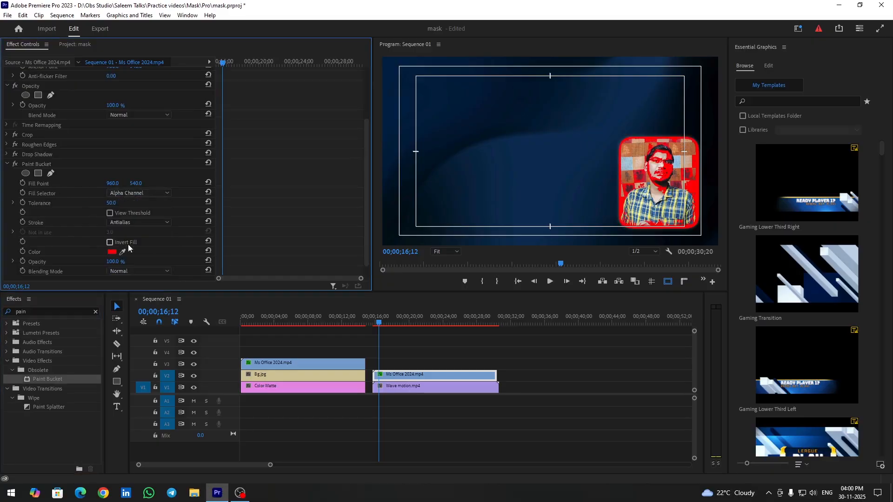
click(117, 222)
click(134, 273)
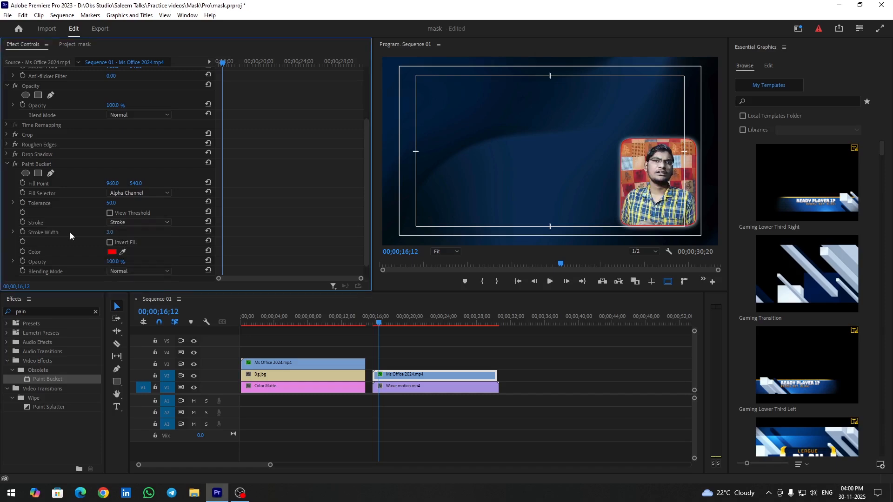
Set the Paint Bucket Stroke Width to 10 and preview the outline full screen
click(110, 232)
text(10)
key(Return)
key(ctrl+grave)
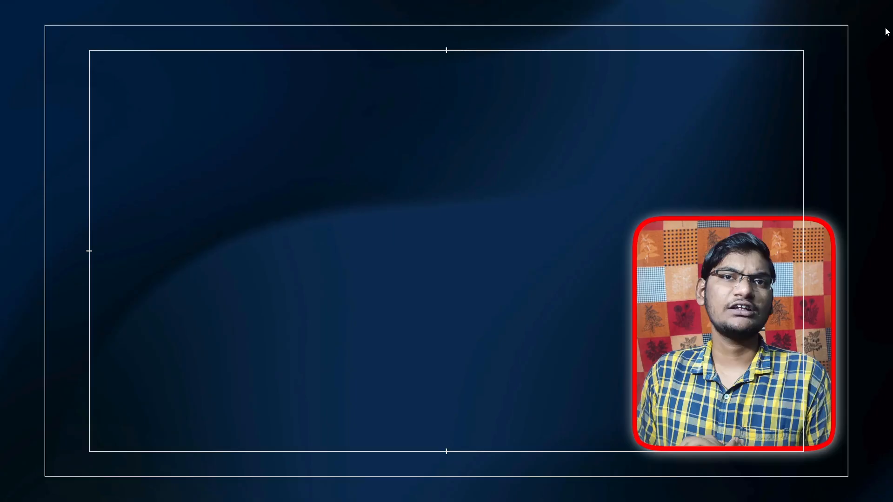
key(ctrl+grave)
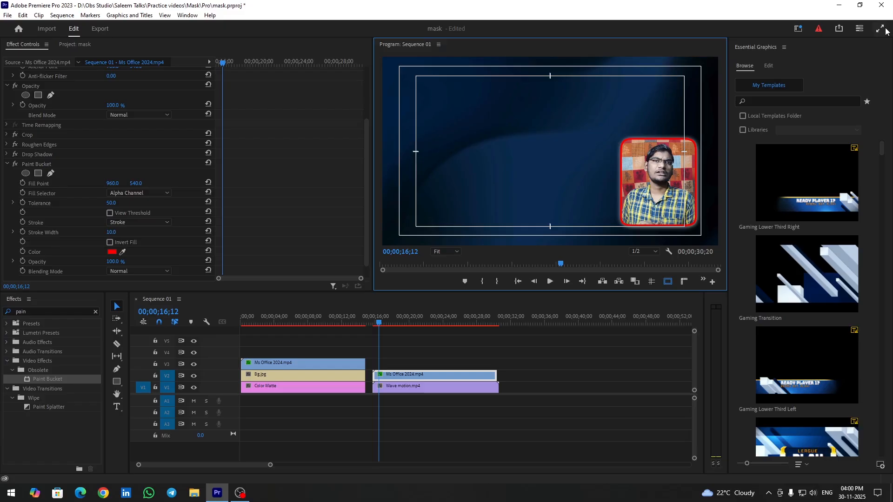
Reduce the Paint Bucket Stroke Width to 5 and check the thinner outline full screen
click(115, 232)
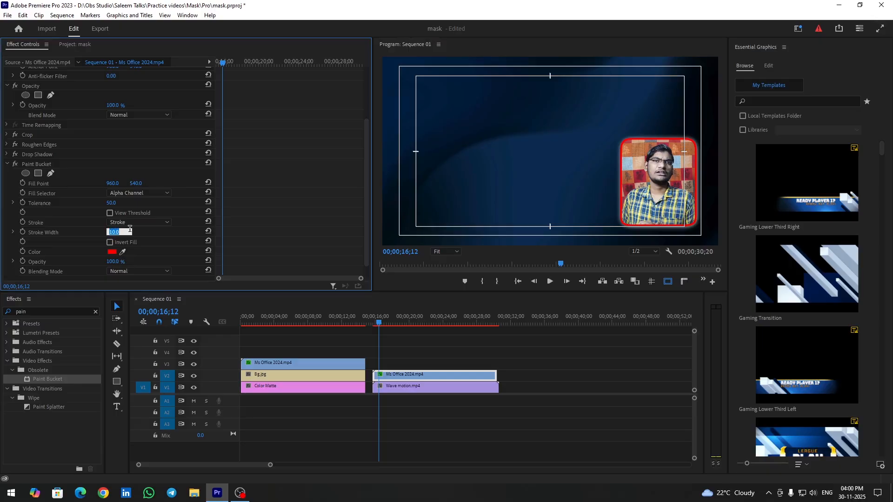
text(3)
key(Return)
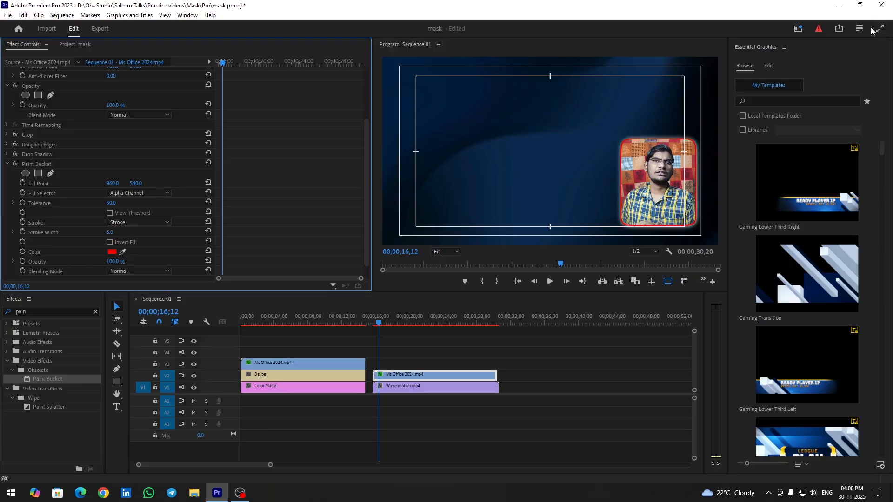
click(877, 30)
key(Escape)
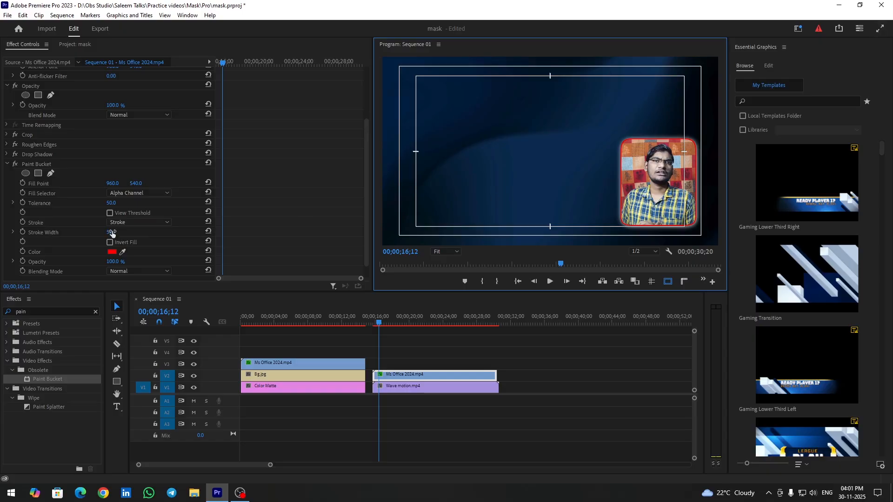
Set the Paint Bucket Stroke Width to 8 and its color to white FFFFFF, and preview the frame full screen
drag(112, 232, 314, 204)
click(112, 252)
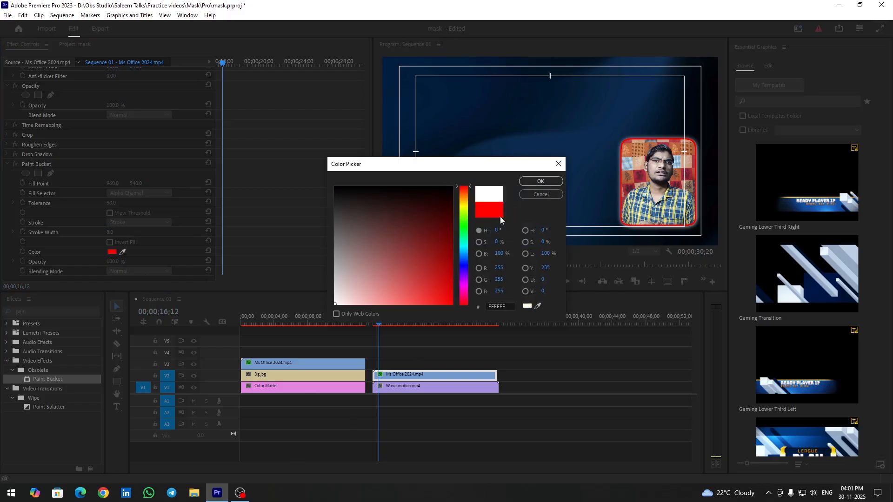
click(533, 183)
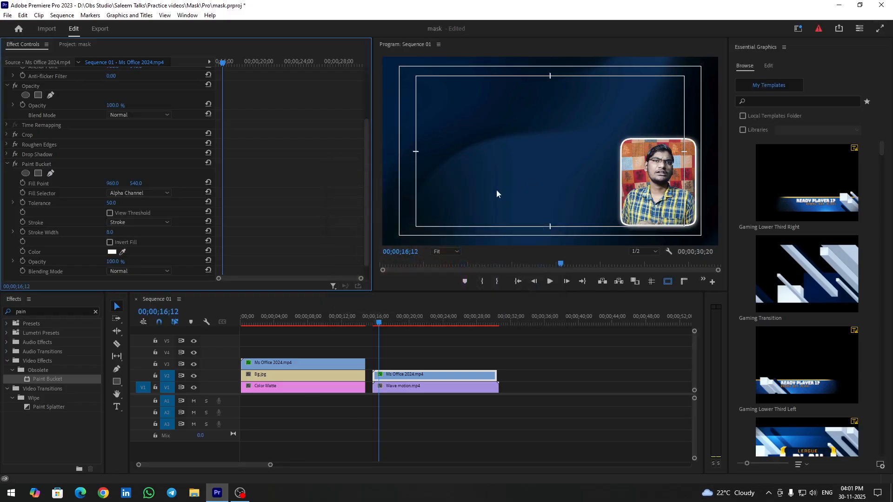
click(879, 30)
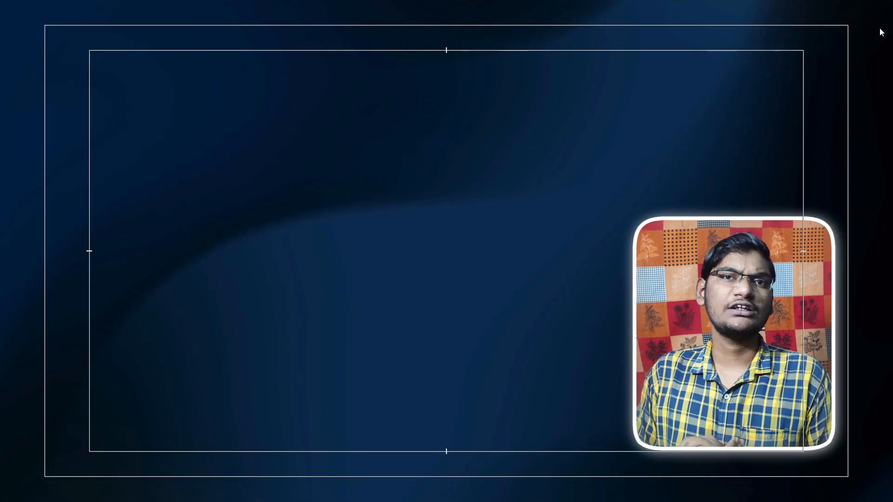
key(Escape)
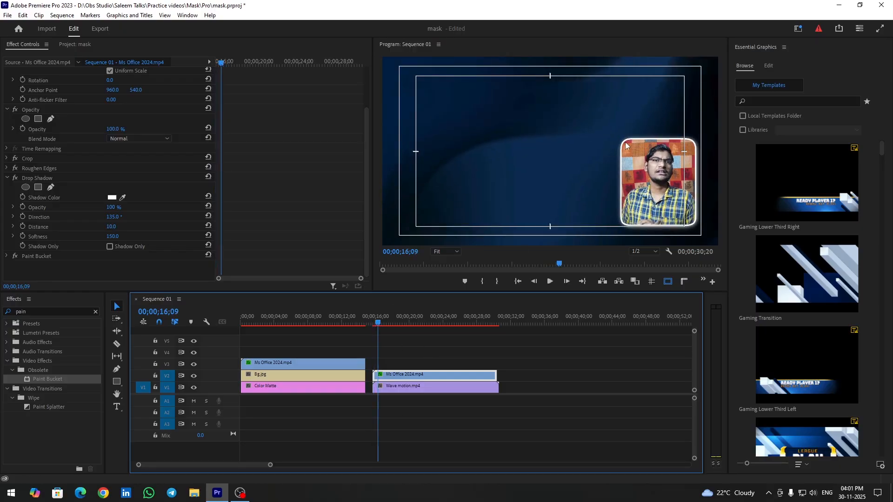
Examine the clip's rounded corners and outline at 100% zoom at several points of the clip, and restore the Fit view
key(space)
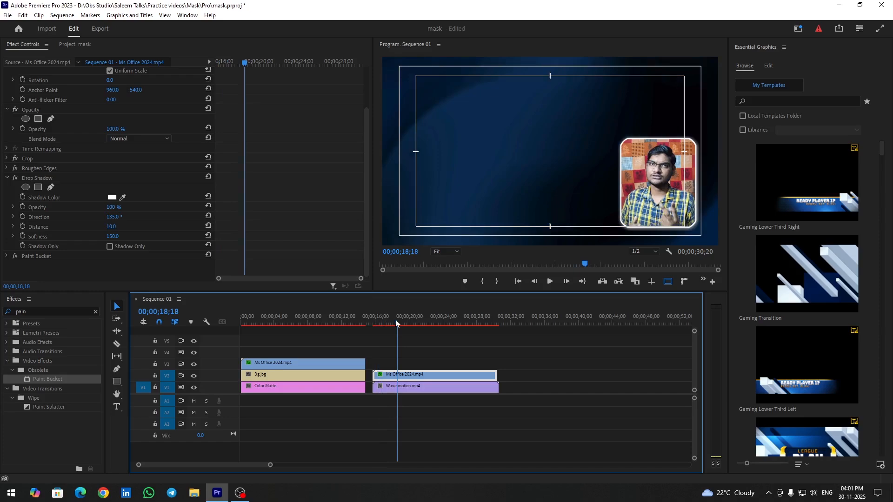
click(437, 253)
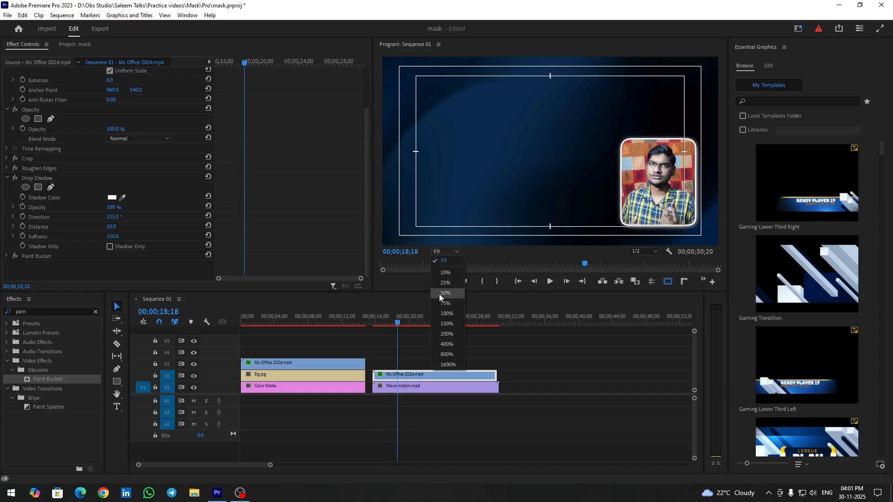
click(438, 294)
drag(565, 242, 752, 227)
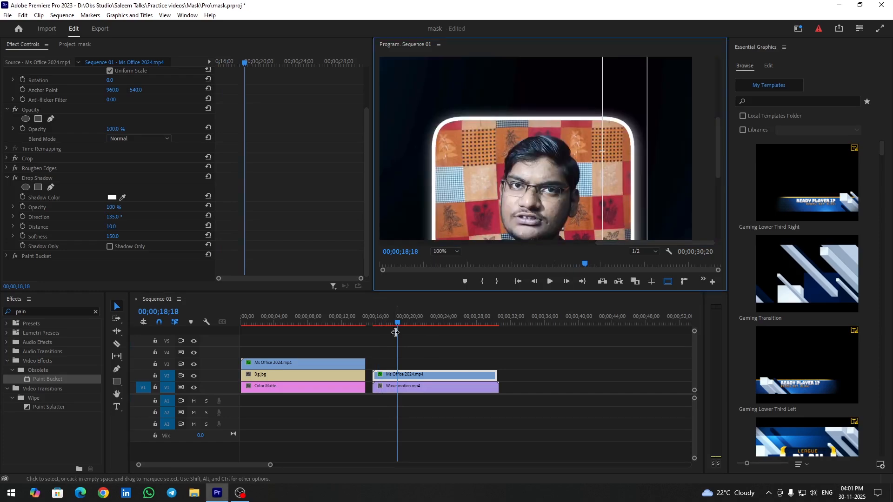
drag(397, 324, 415, 324)
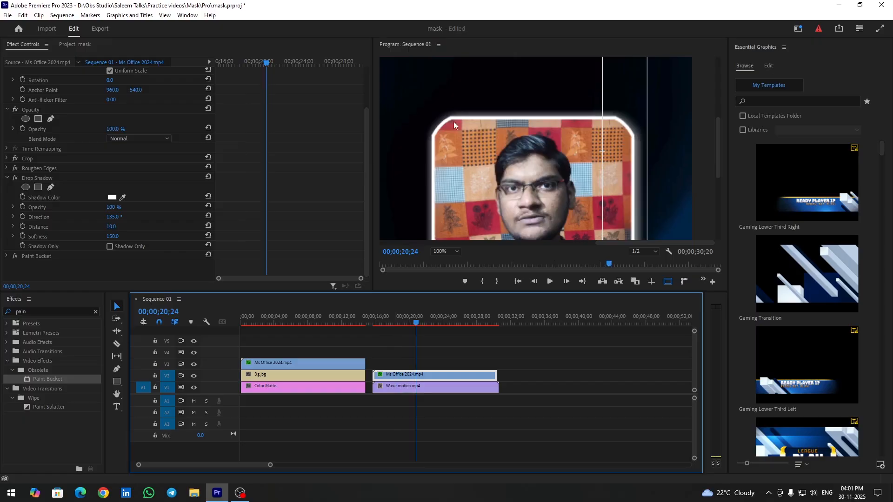
drag(415, 324, 398, 324)
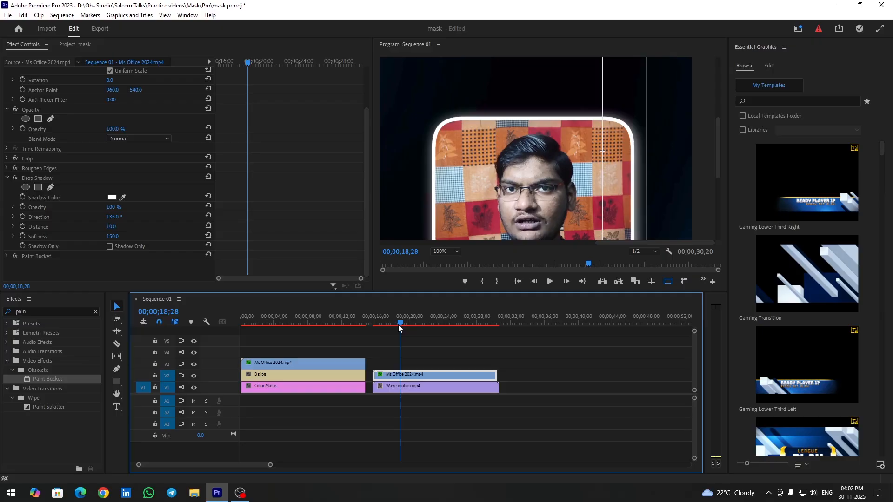
drag(398, 324, 372, 333)
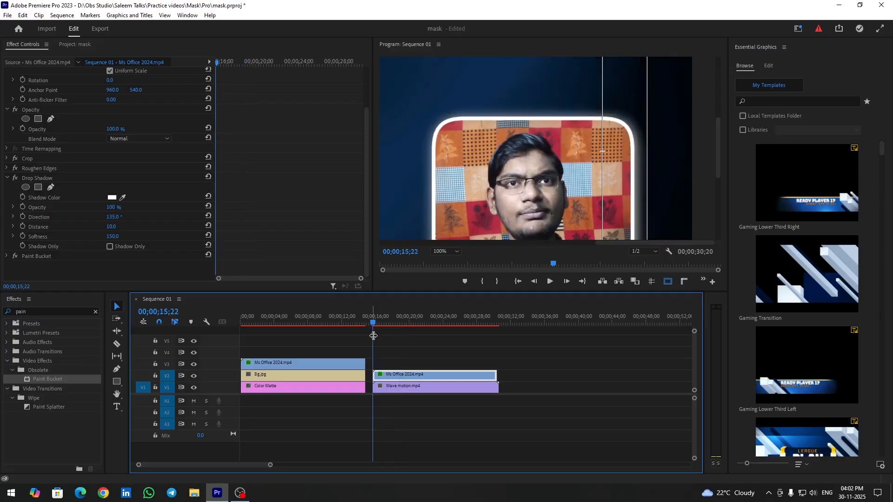
key(space)
key(space)
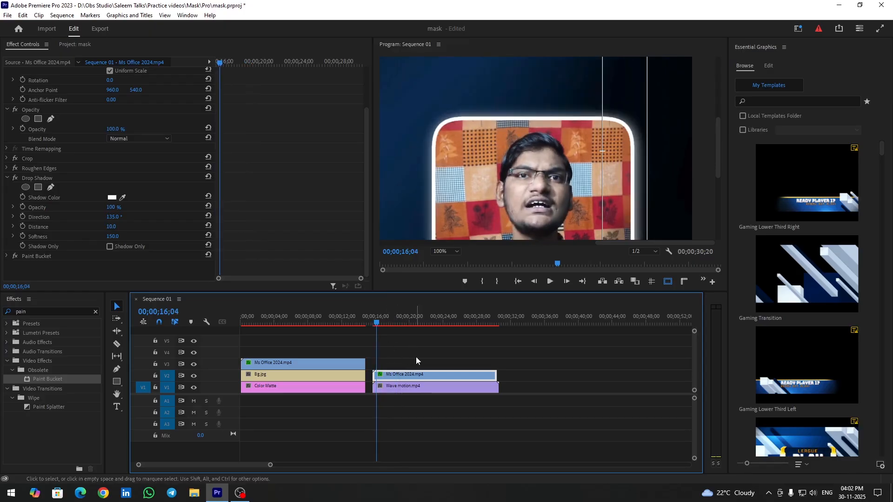
click(442, 251)
click(448, 261)
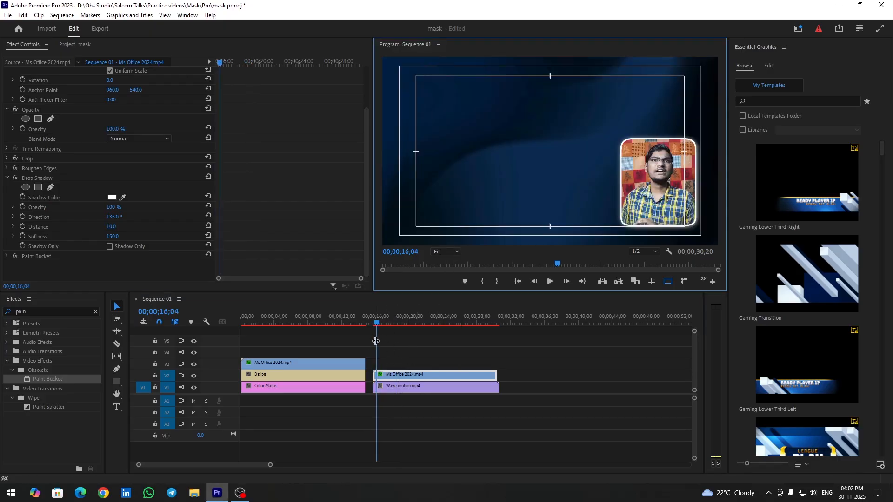
Move the playhead back to the start of the second layout's clip at 00;00;15;22
click(375, 325)
key(Left)
key(Left)
key(Left)
key(Left)
key(Left)
key(Left)
key(Left)
key(Left)
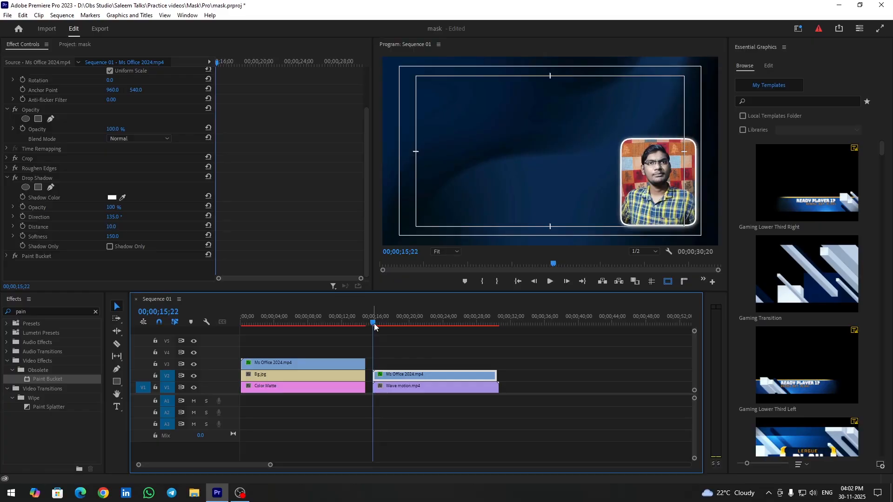
Select the first layout's Ms Office 2024.mp4 clip and enlarge its keyframe timeline around 00;00;02;13 to examine the animation
click(258, 363)
click(260, 321)
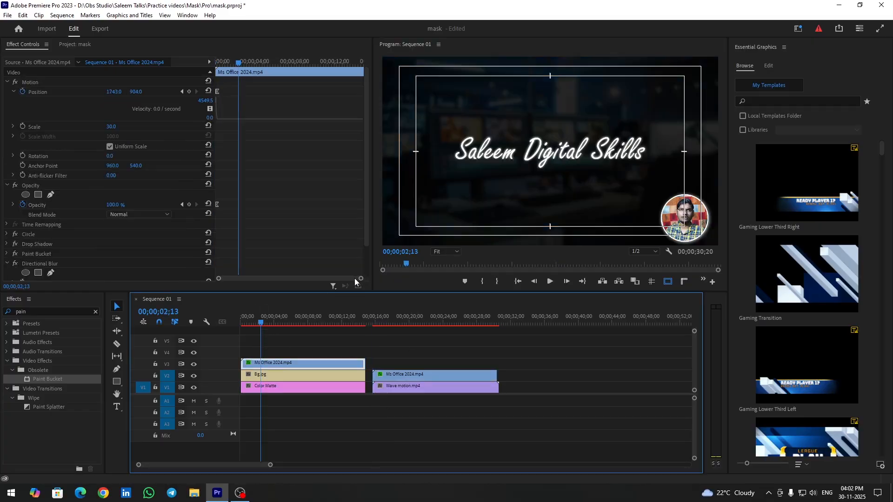
drag(360, 278, 306, 283)
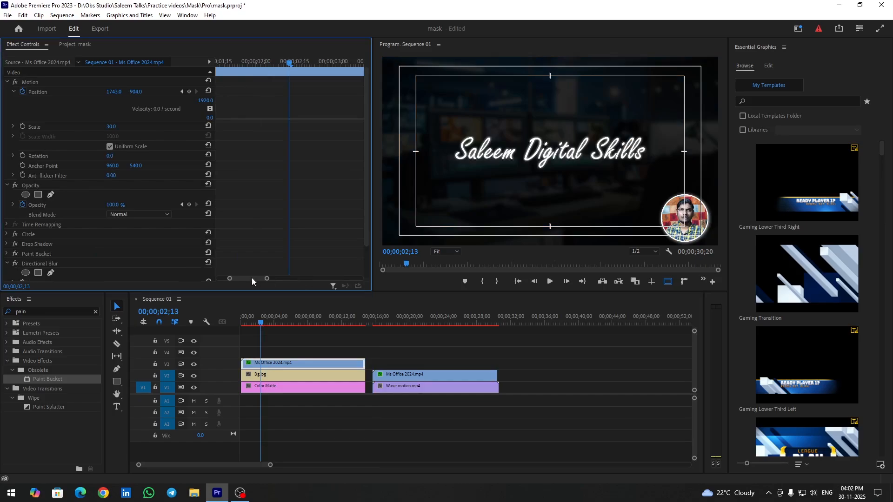